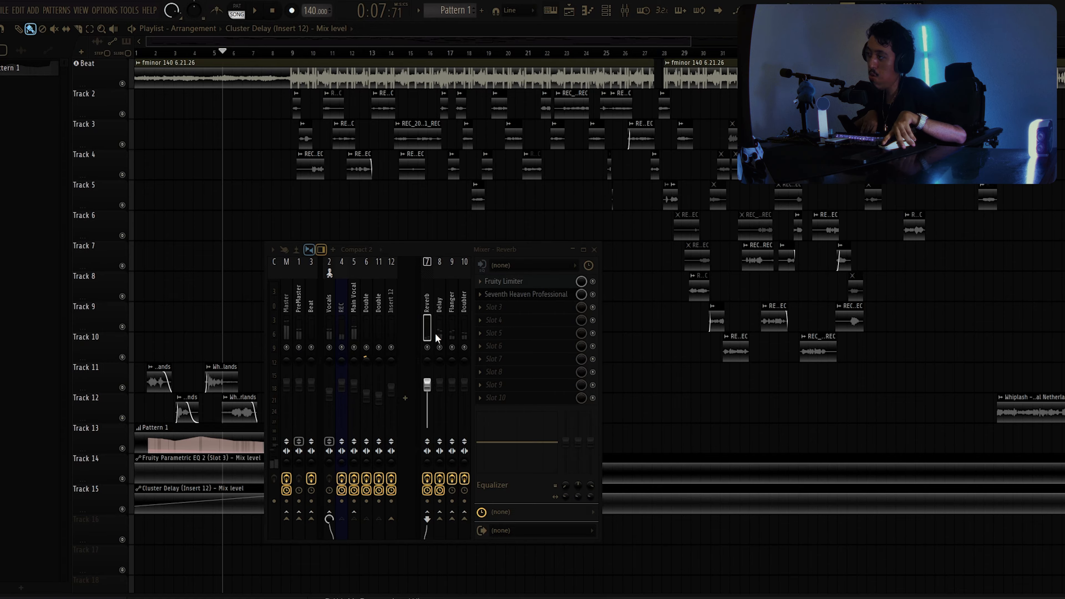
Step: Mute the Reverb, Delay, Flanger and Doubler mixer tracks and turn off MetaTune on the REC track
click(451, 348)
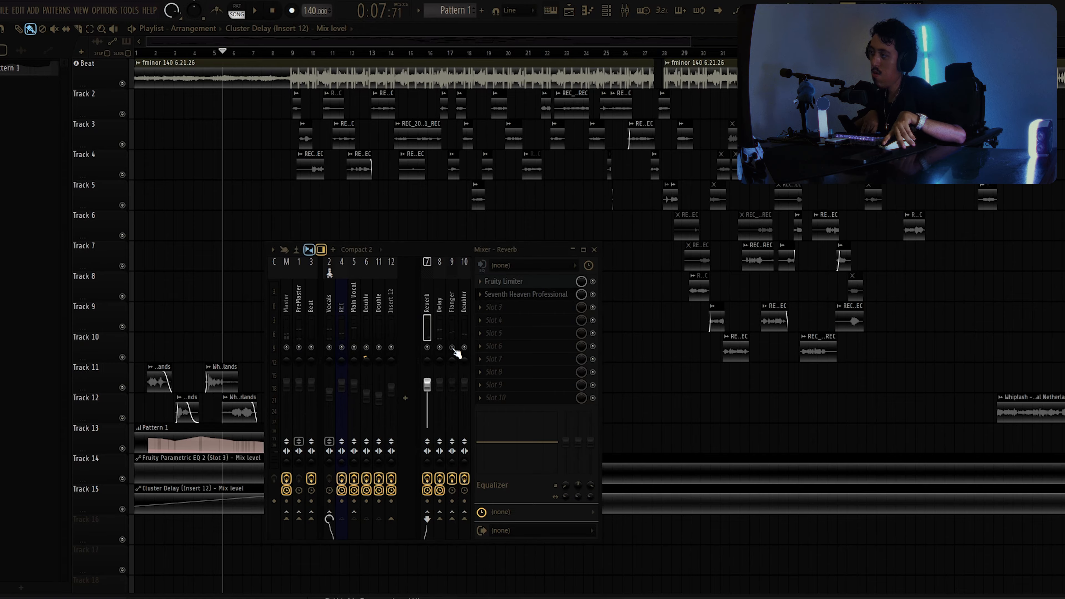
click(464, 348)
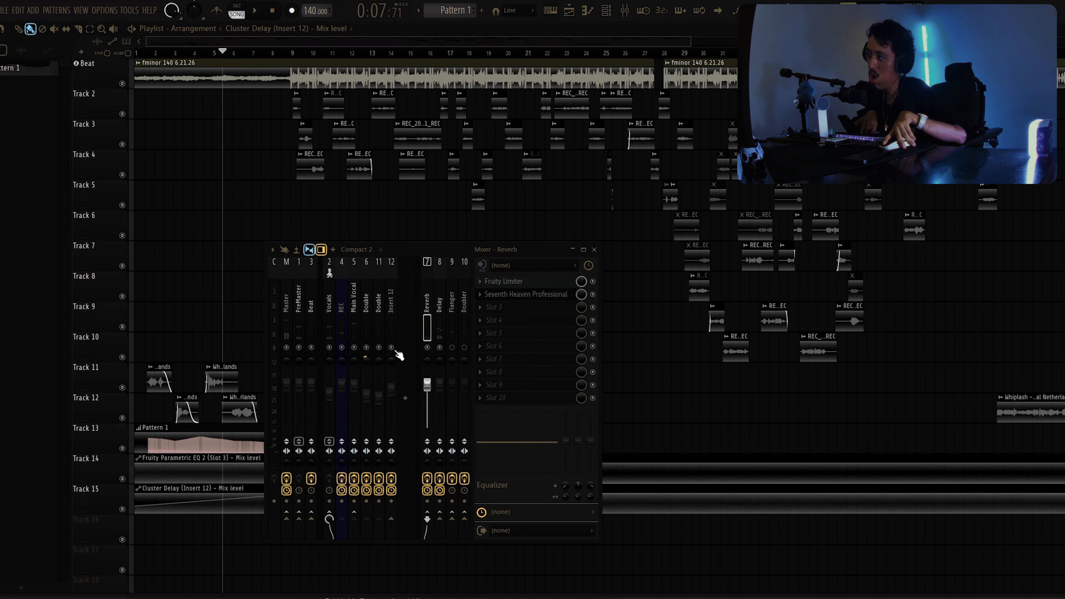
click(440, 347)
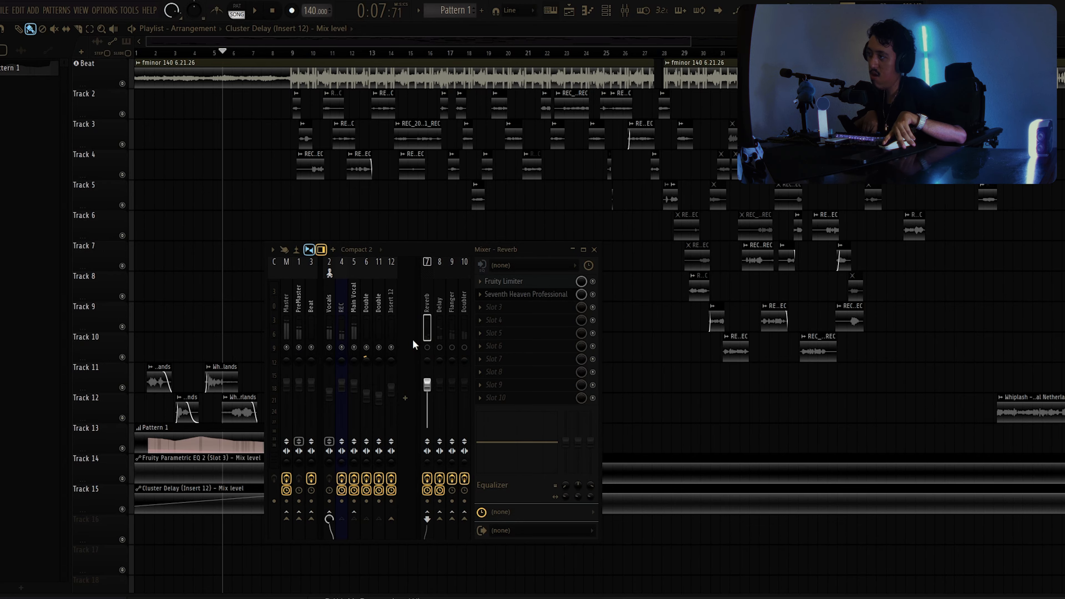
click(341, 309)
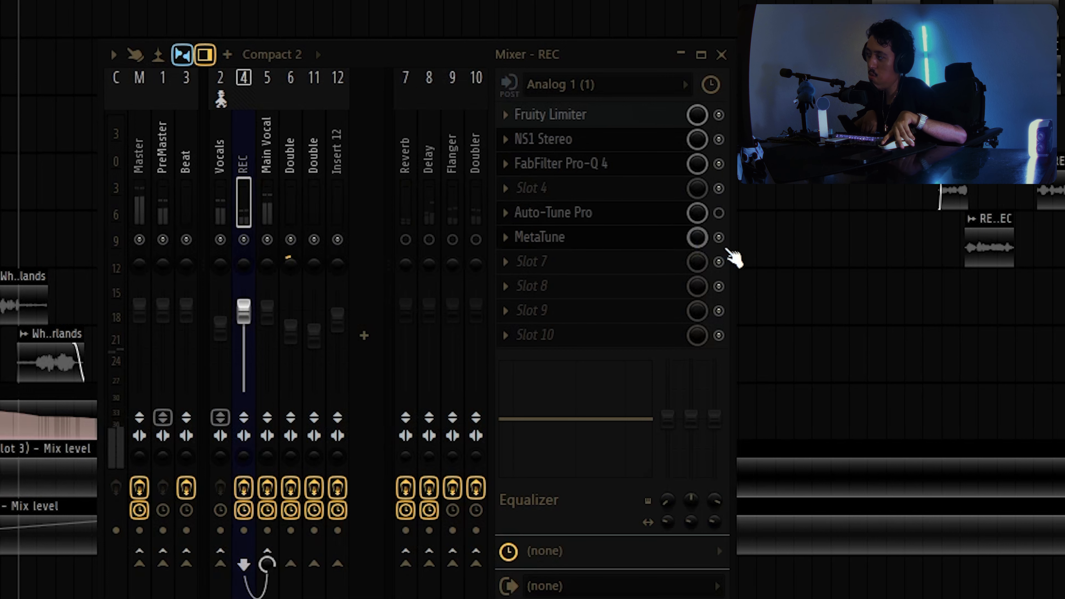
click(719, 237)
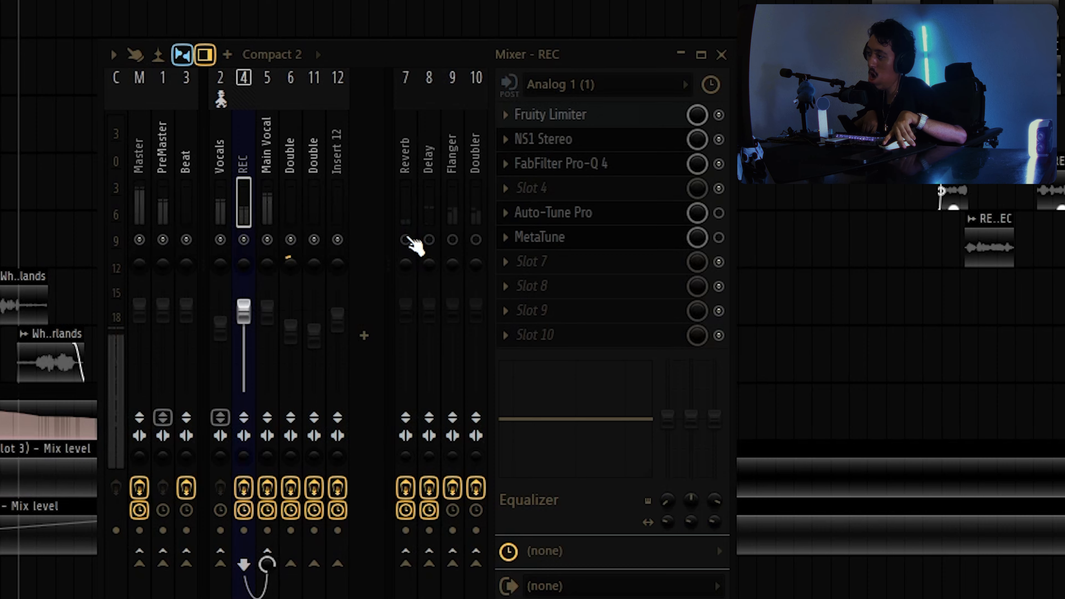
Step: Unmute the Reverb track and set its Seventh Heaven reverb to Halls 1, showing the advanced controls
click(406, 239)
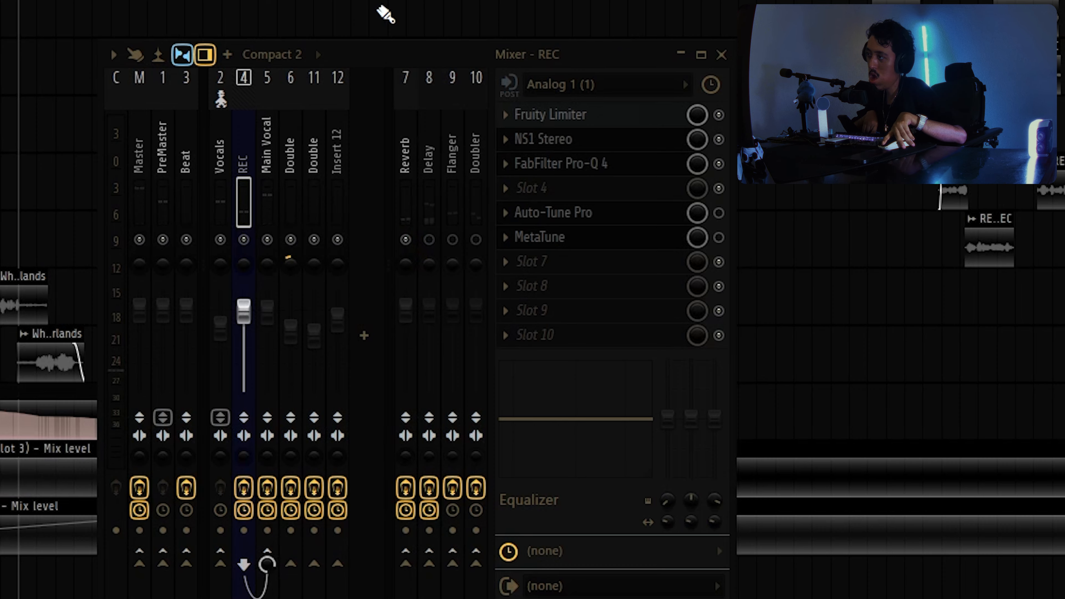
click(268, 176)
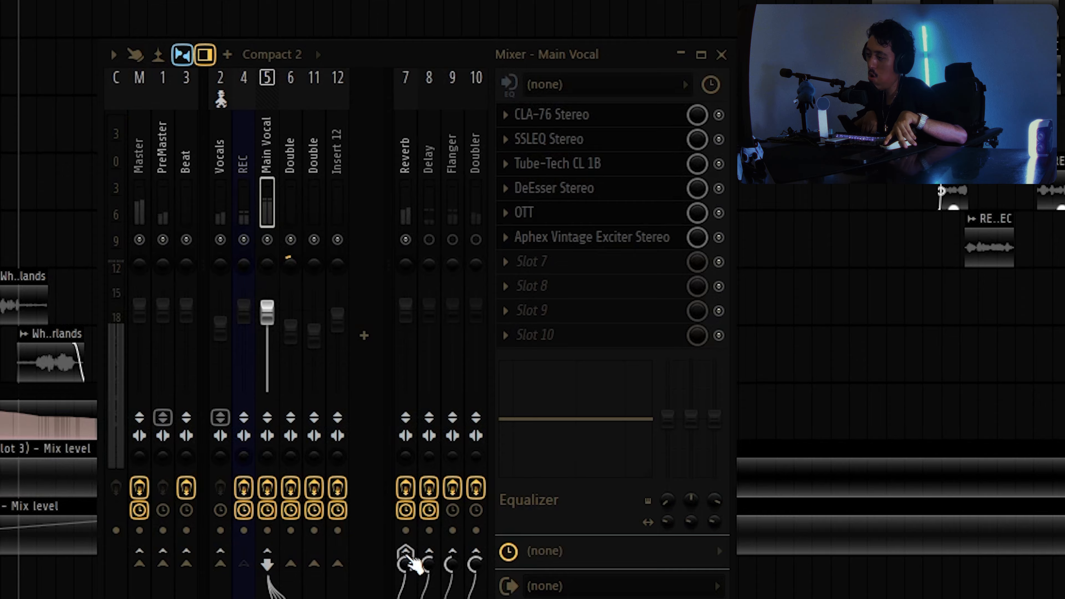
click(321, 44)
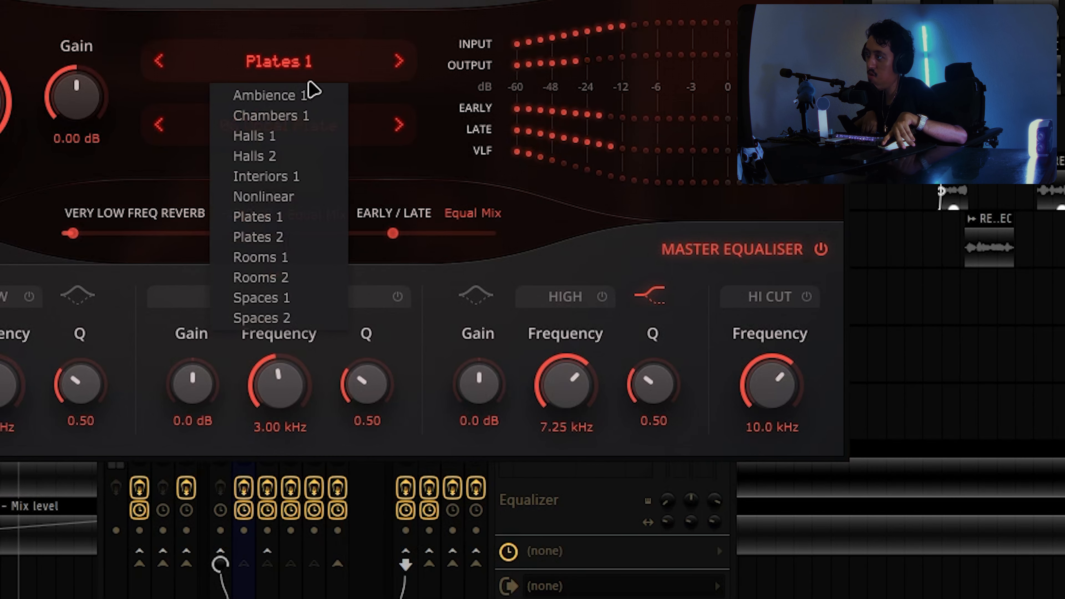
click(310, 147)
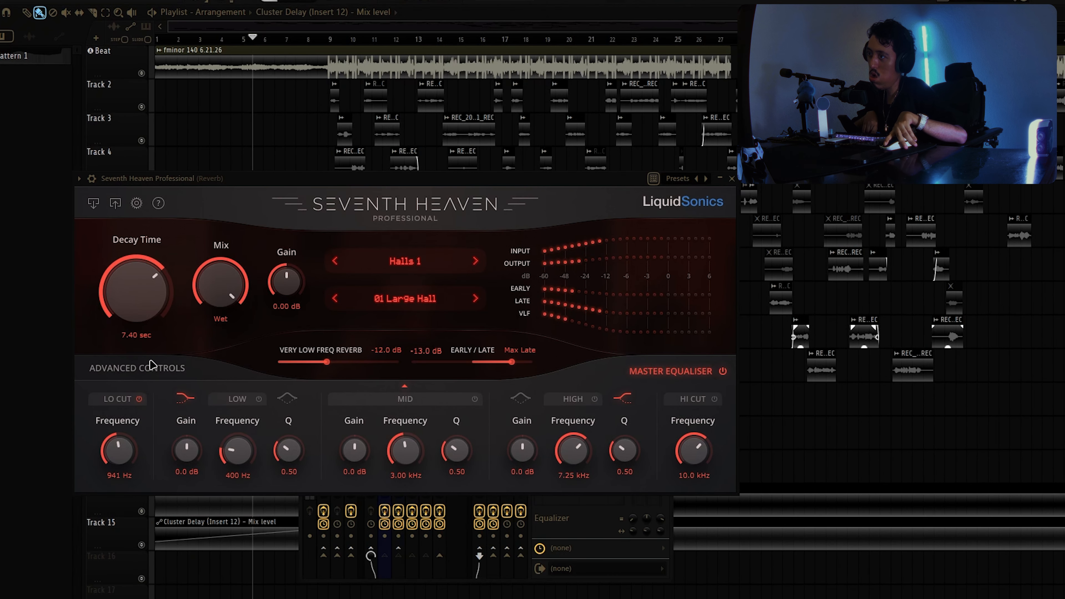
click(151, 364)
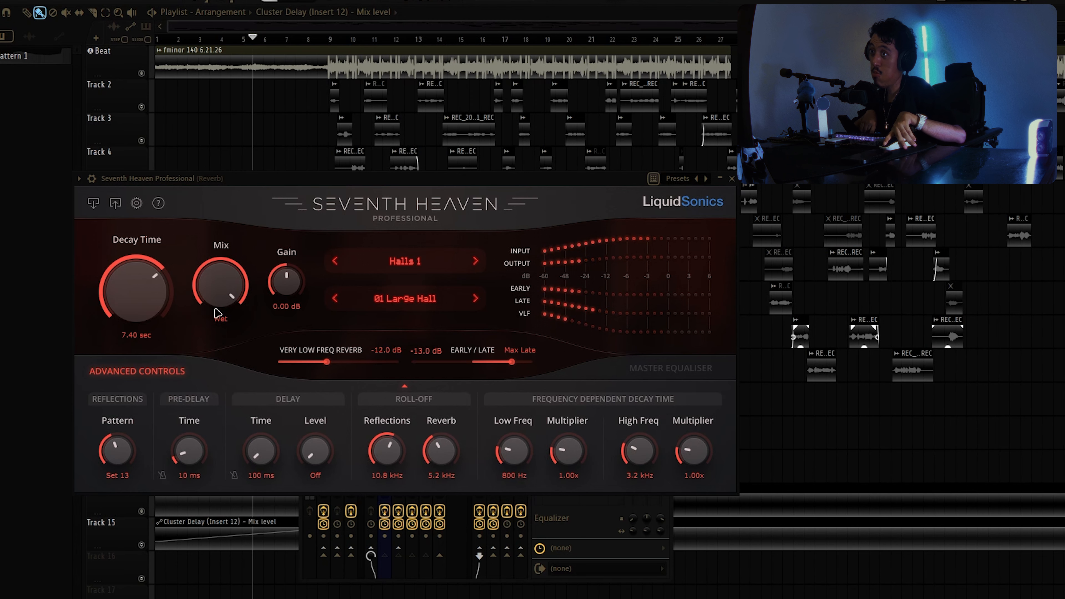
key(Escape)
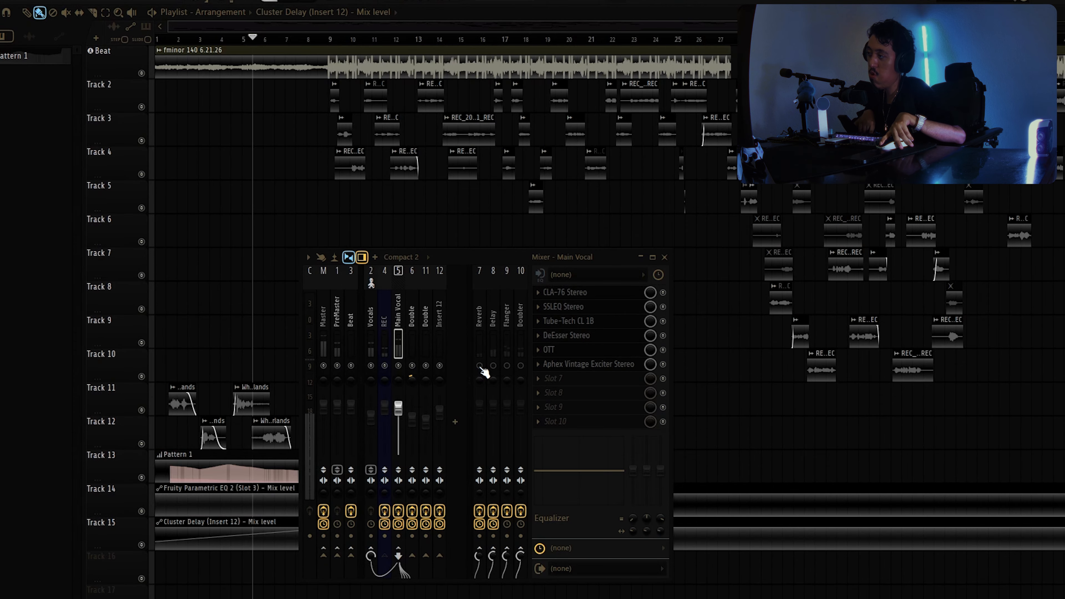
Step: Open EchoBoy on the Delay mixer track and reposition its window so the controls can be reached
click(494, 350)
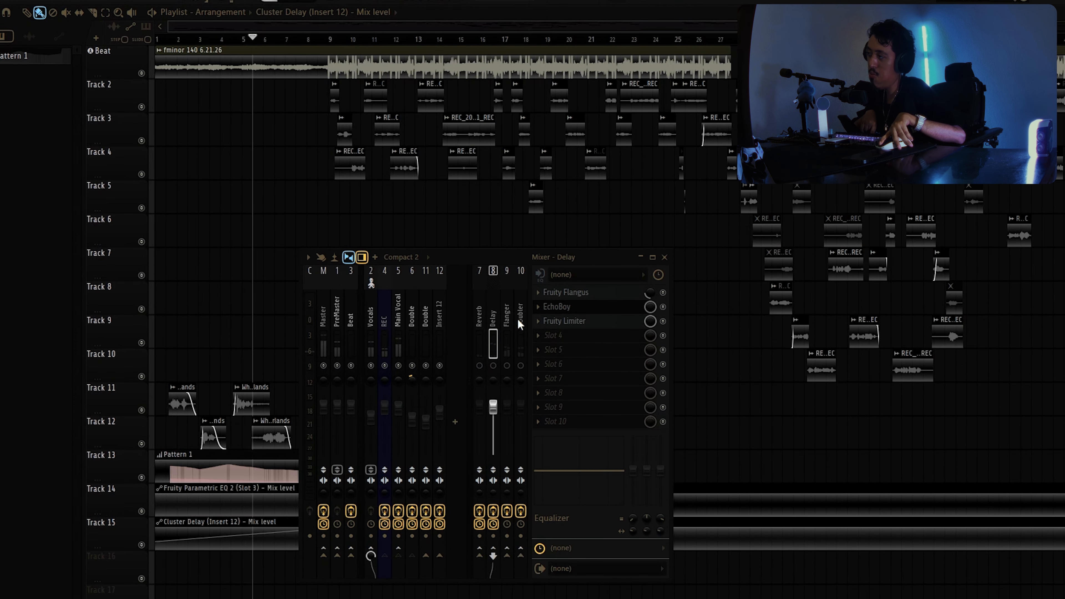
click(555, 307)
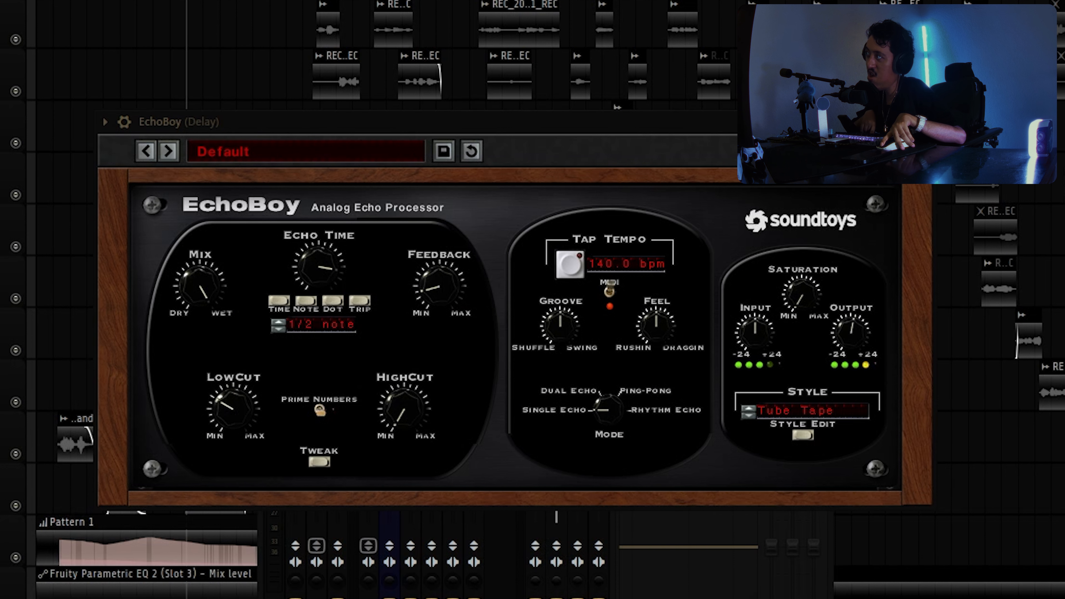
drag(556, 121, 754, 323)
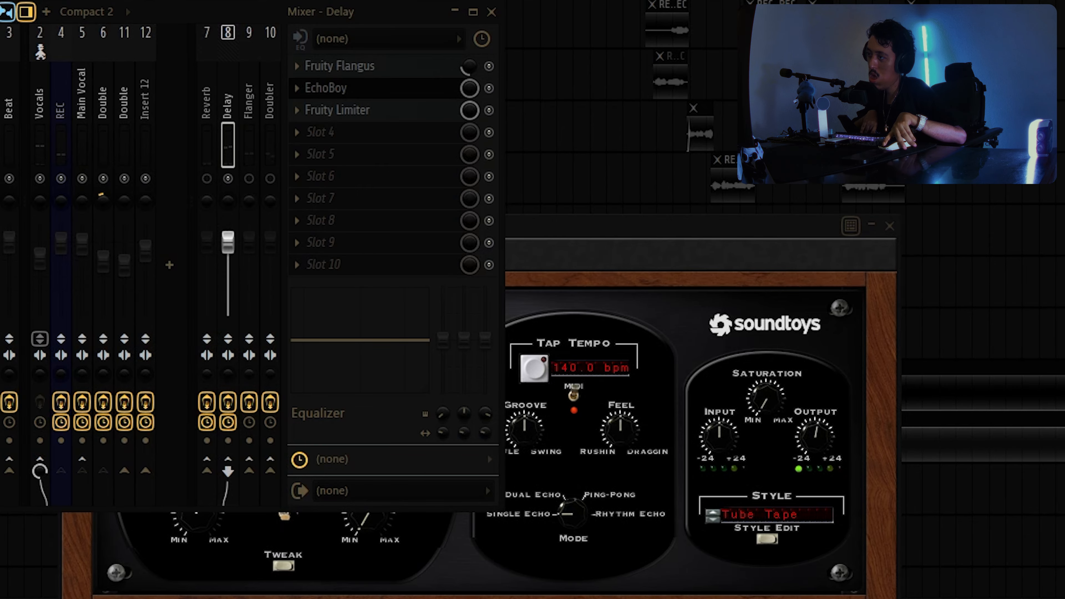
drag(598, 252, 523, 67)
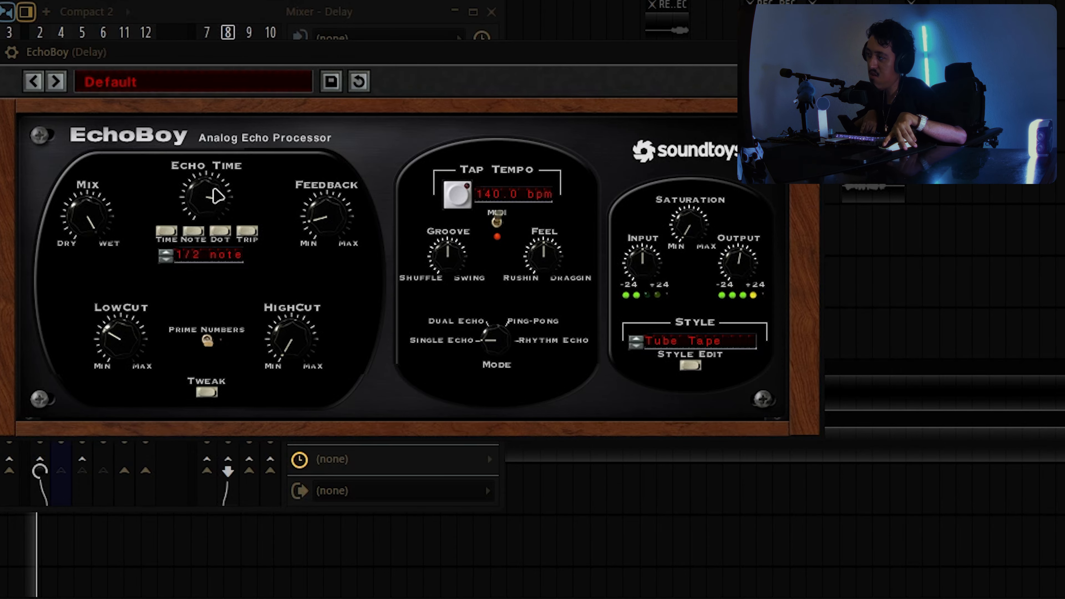
Step: Try EchoBoy's echo time at 1/4 note and at 1/8 while listening to the playback
drag(208, 193, 202, 195)
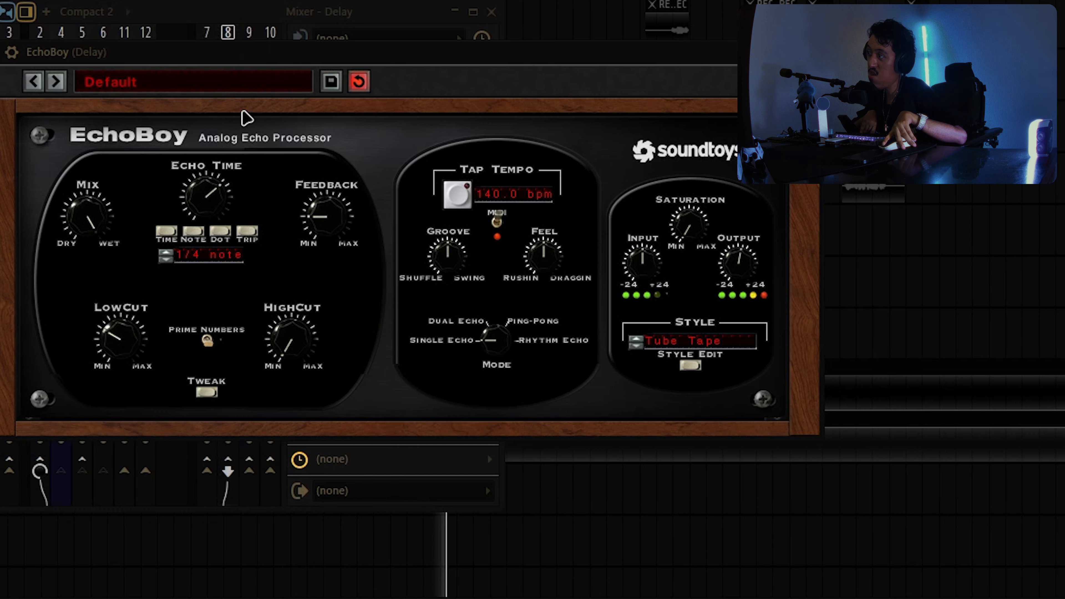
key(space)
drag(191, 181, 193, 203)
key(space)
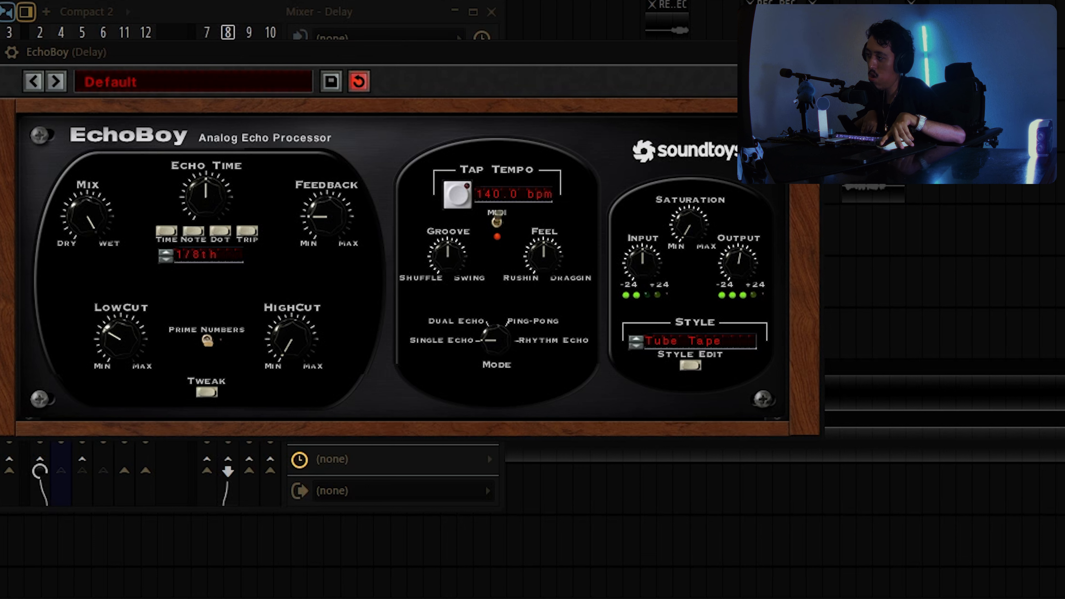
Step: Raise EchoBoy's feedback to about midway and set the echo time to 1/2 note after trying 1/16th and 1/1 note
drag(326, 216, 342, 197)
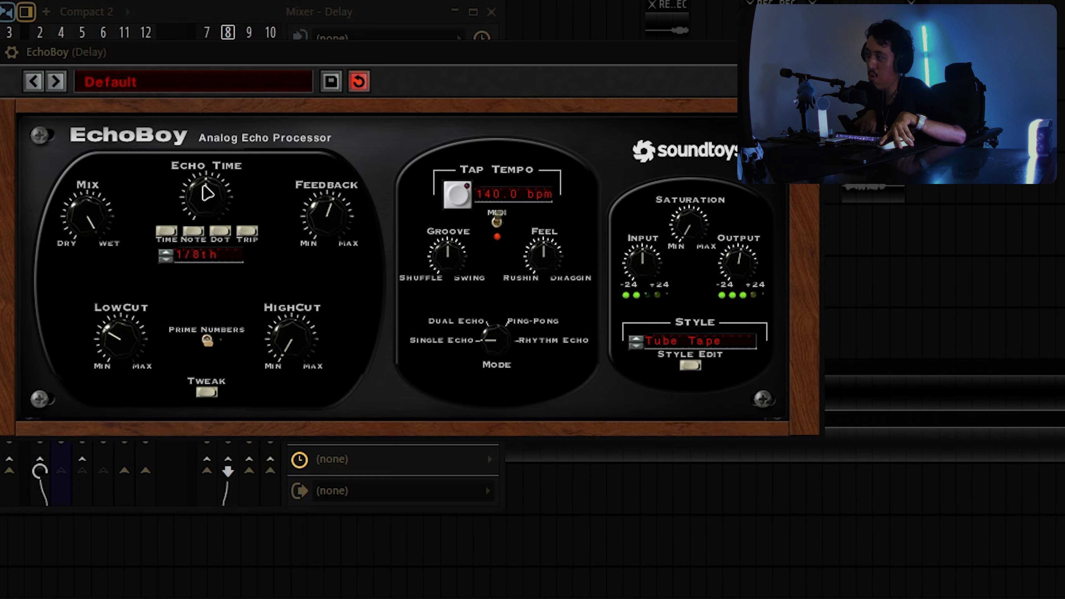
drag(207, 194, 225, 191)
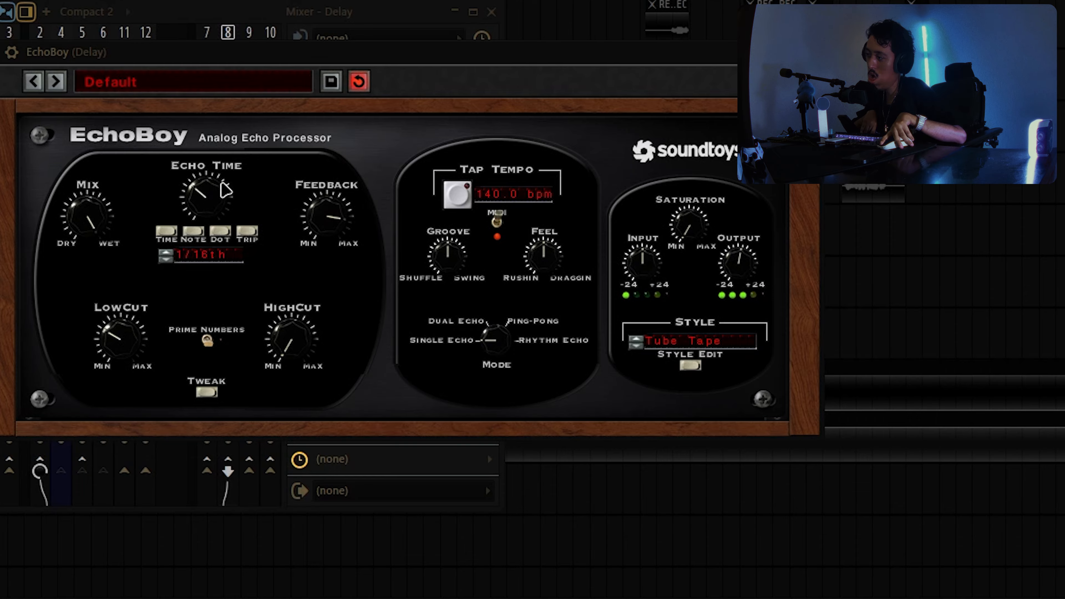
drag(318, 207, 298, 199)
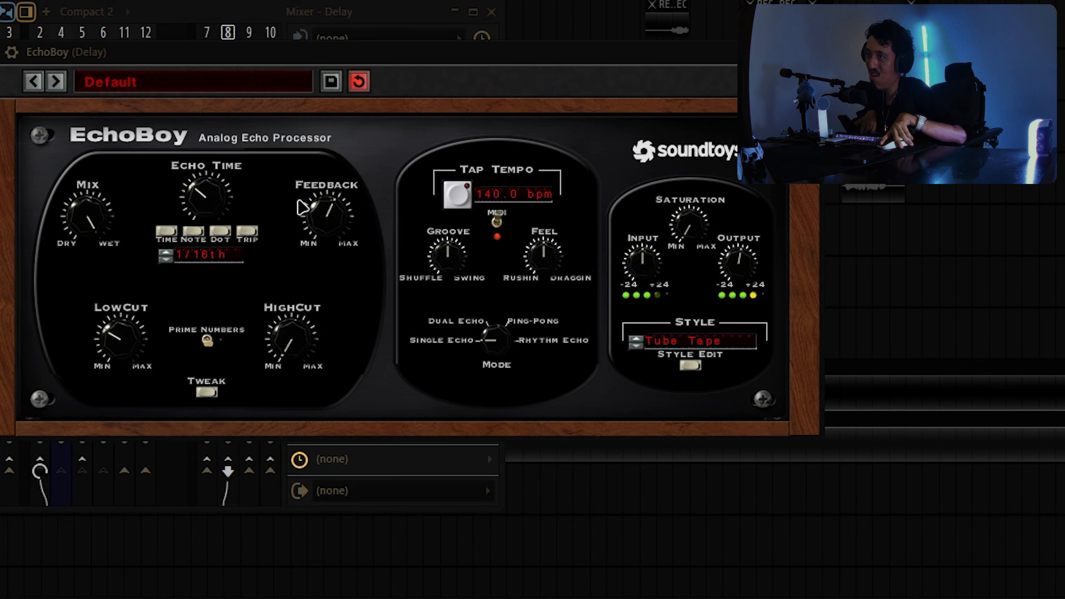
drag(207, 194, 255, 185)
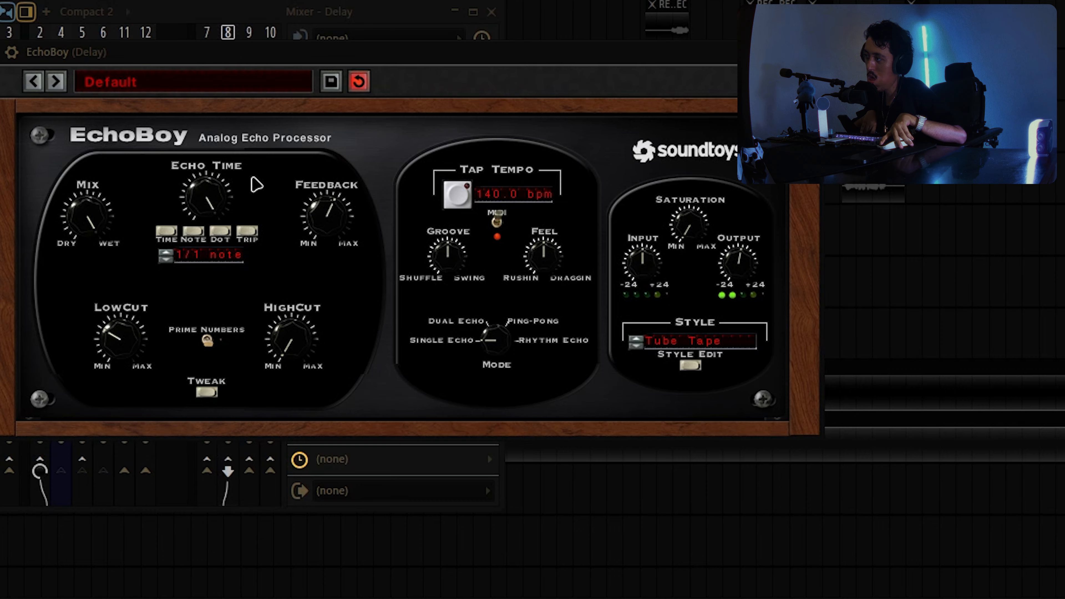
mouse_move(205, 195)
mouse_down()
mouse_move(202, 215)
mouse_move(208, 189)
mouse_up()
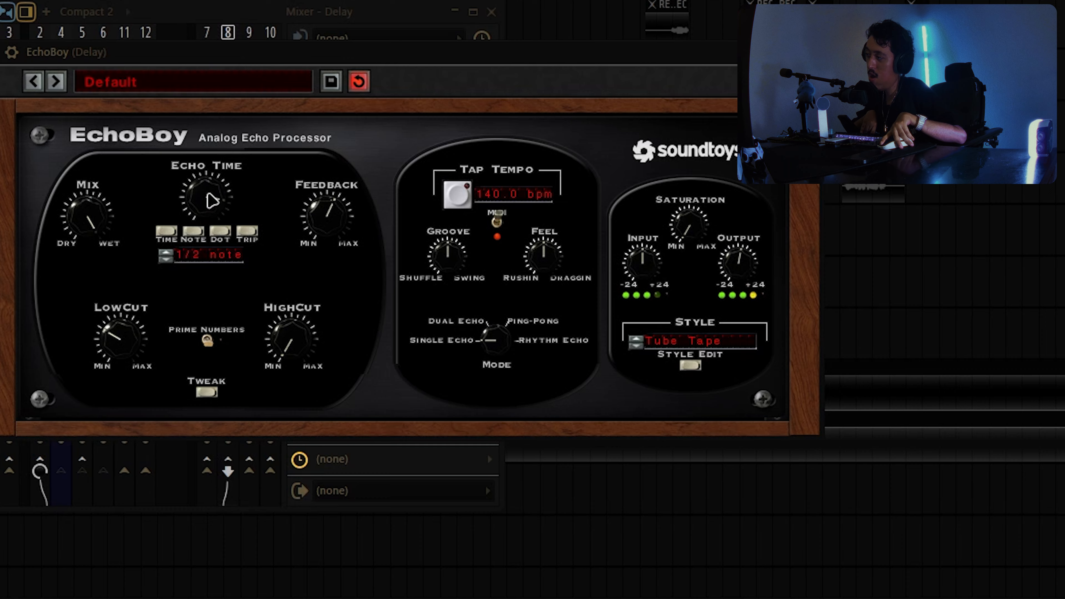
Step: Switch EchoBoy to Rhythm Echo mode and try rhythm values of 1/4 note, 1/8th and 1/16th
drag(506, 321, 514, 310)
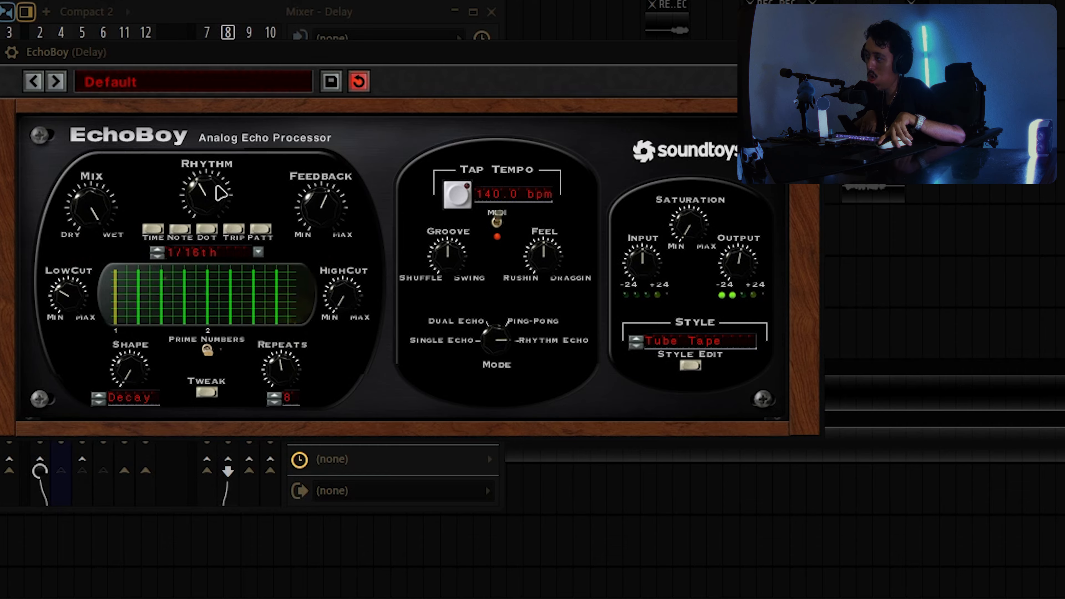
drag(215, 190, 226, 169)
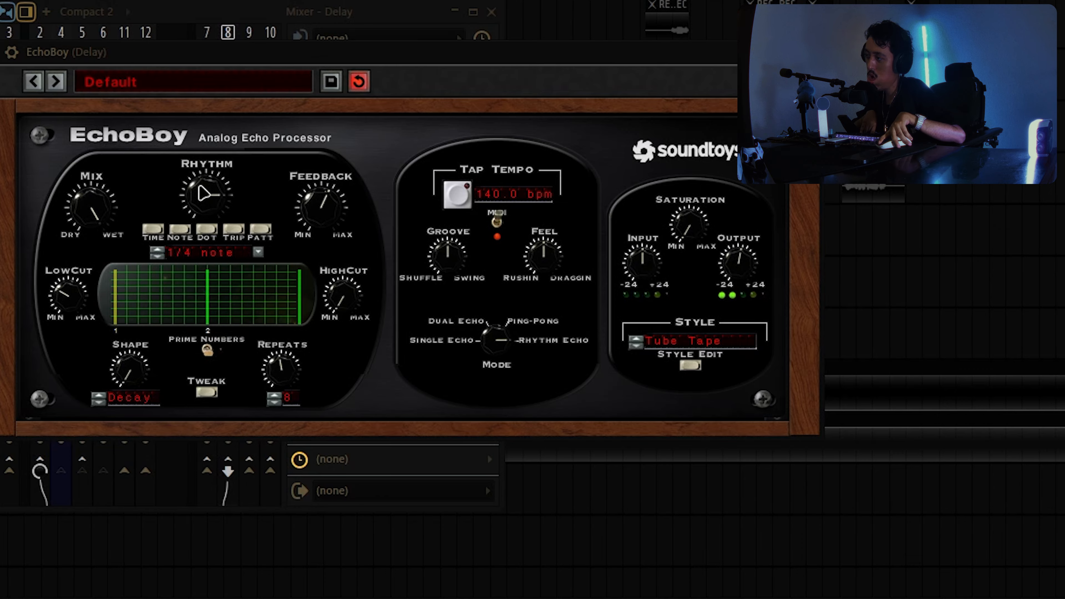
drag(200, 193, 188, 212)
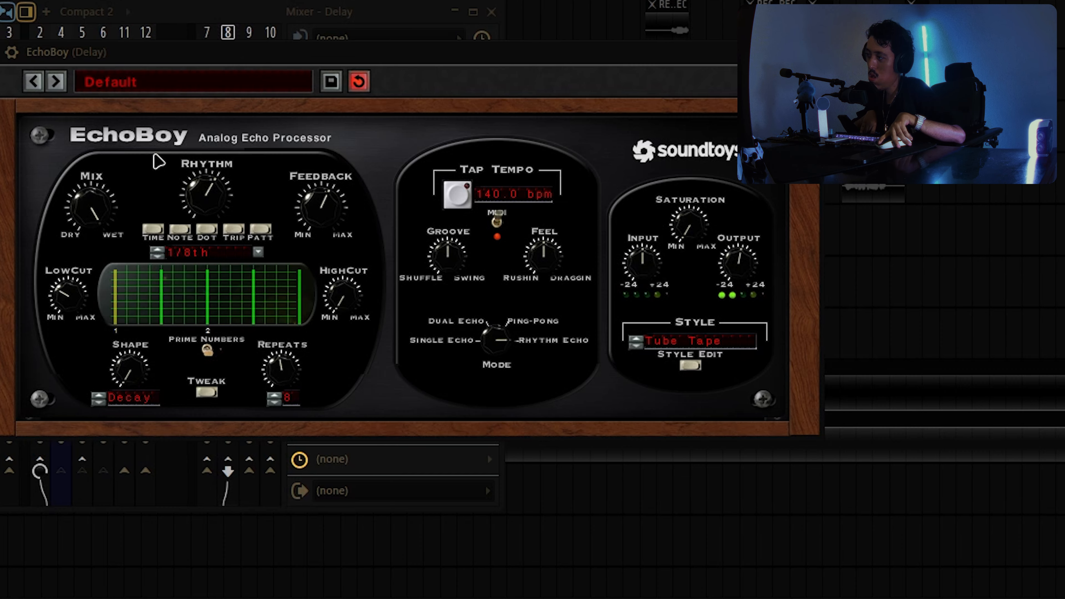
drag(204, 197, 195, 210)
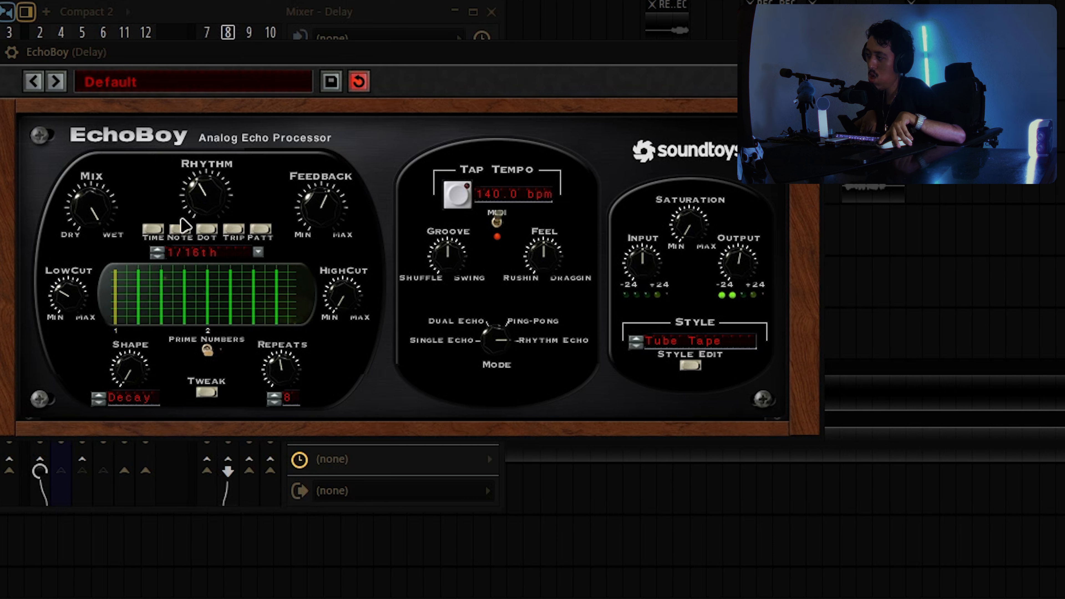
Step: Try the rhythm echo with 2 and 16 repeats, and set its rhythm to 1/8th
drag(280, 375, 257, 401)
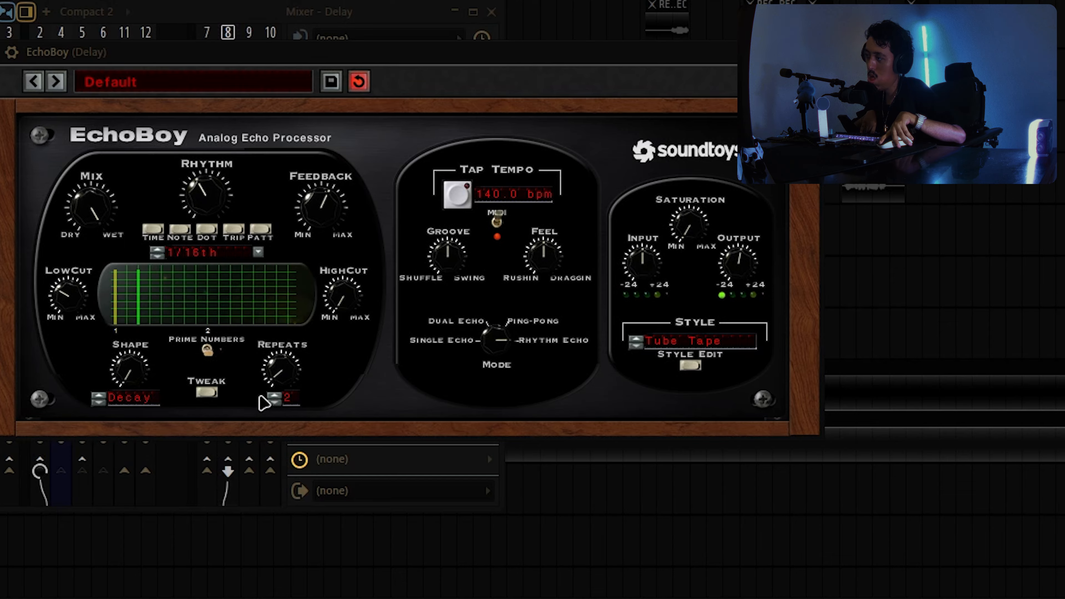
drag(281, 370, 255, 230)
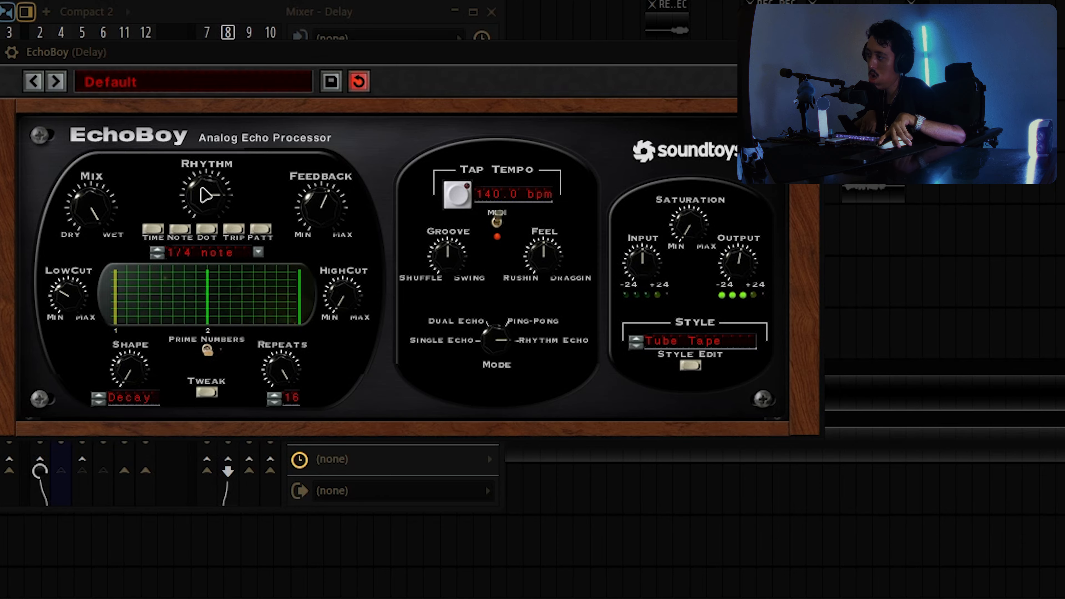
drag(197, 192, 194, 200)
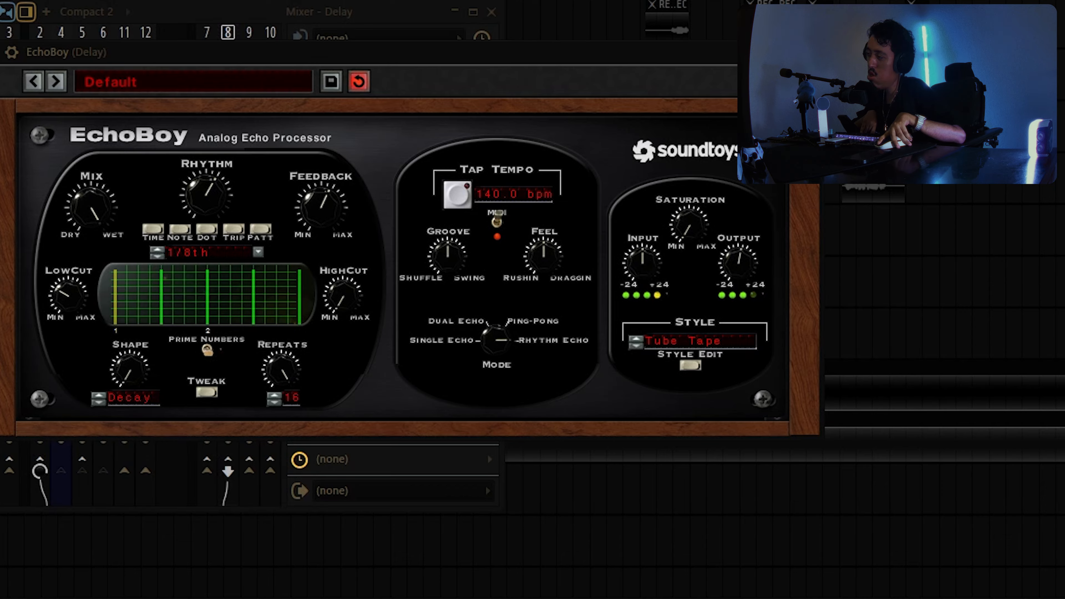
Step: Return EchoBoy to Single Echo mode with a 1/4 note echo time
drag(496, 347, 458, 416)
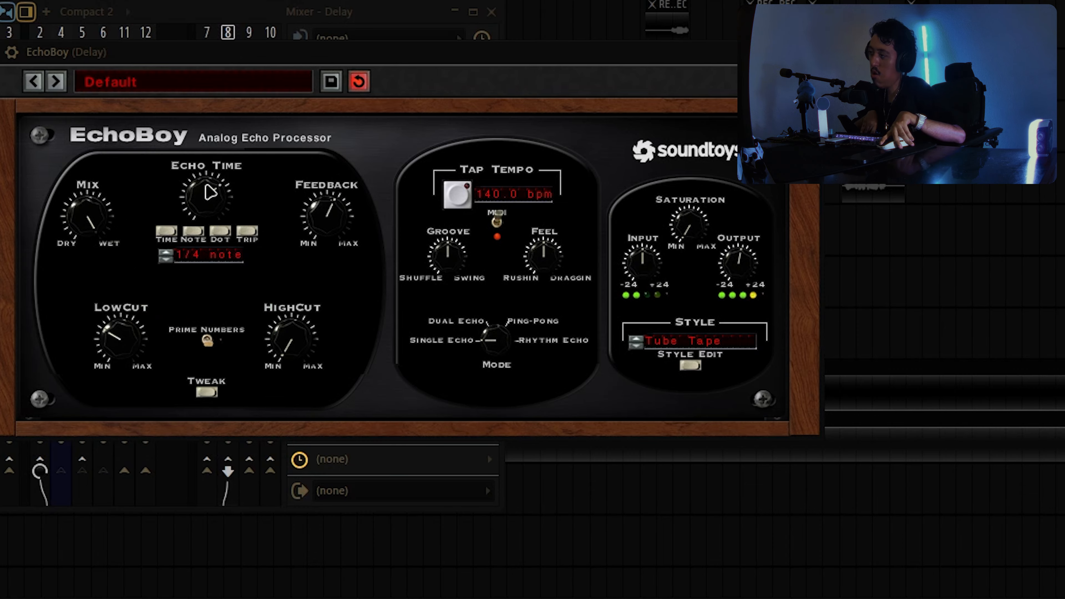
drag(210, 192, 194, 221)
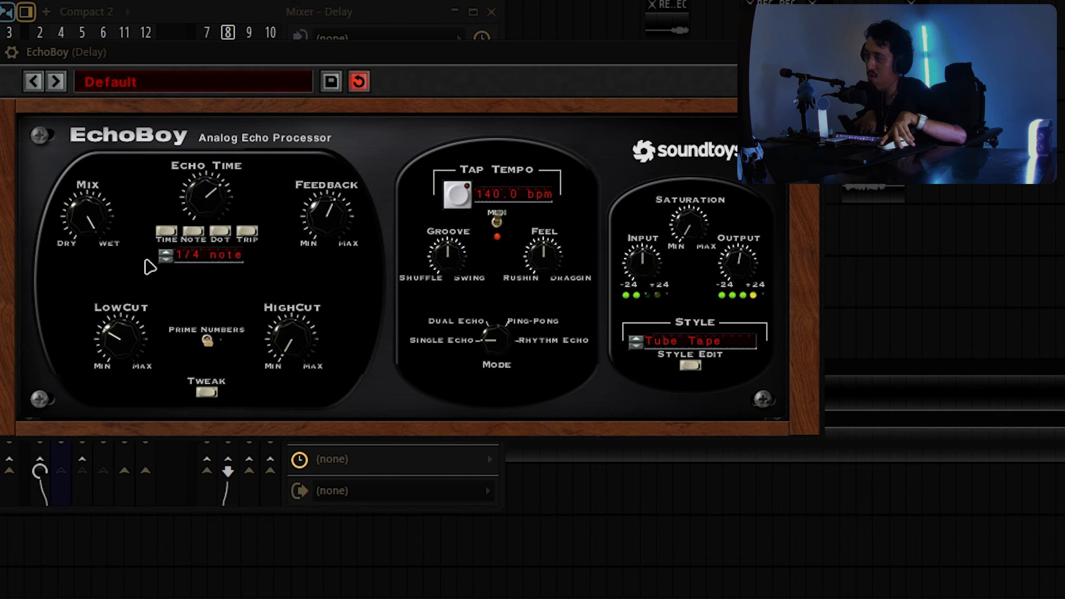
click(166, 231)
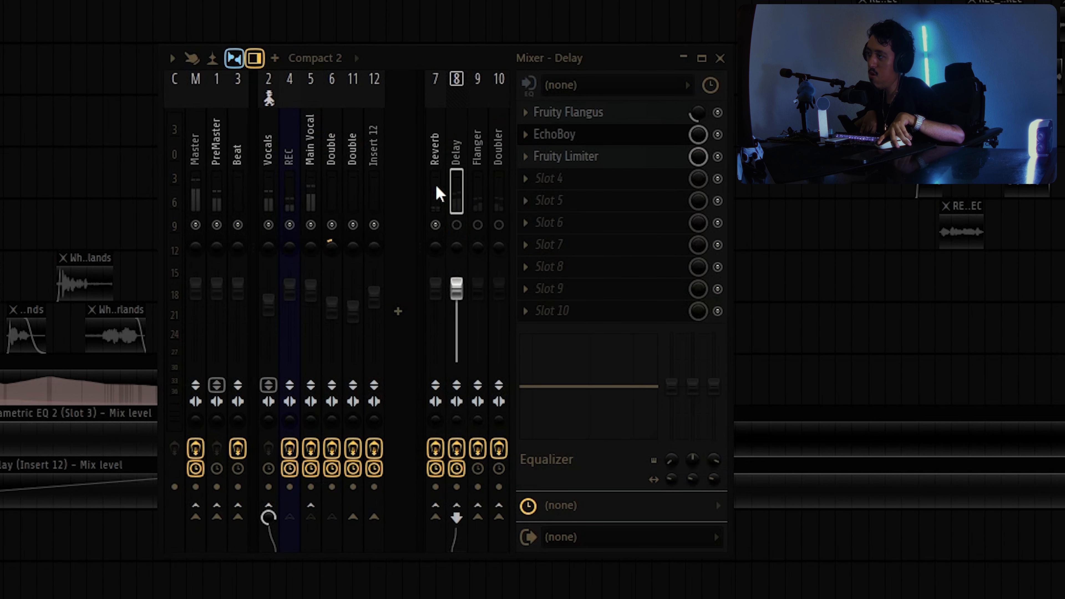
Step: Examine the Main Vocal track's sends and effects and the Reverb track's effect chain
click(435, 192)
click(313, 172)
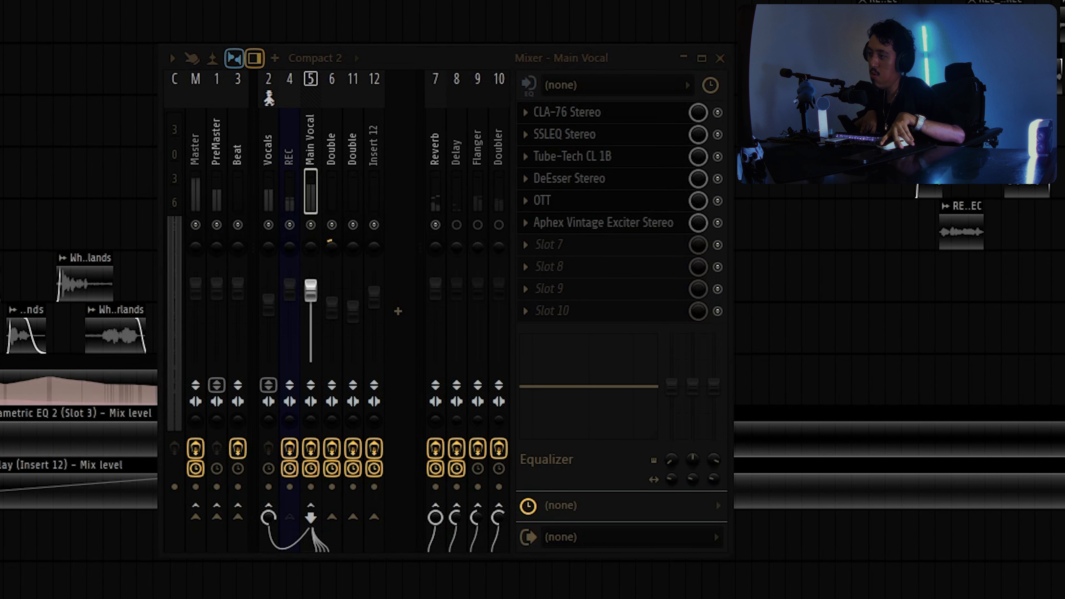
click(436, 172)
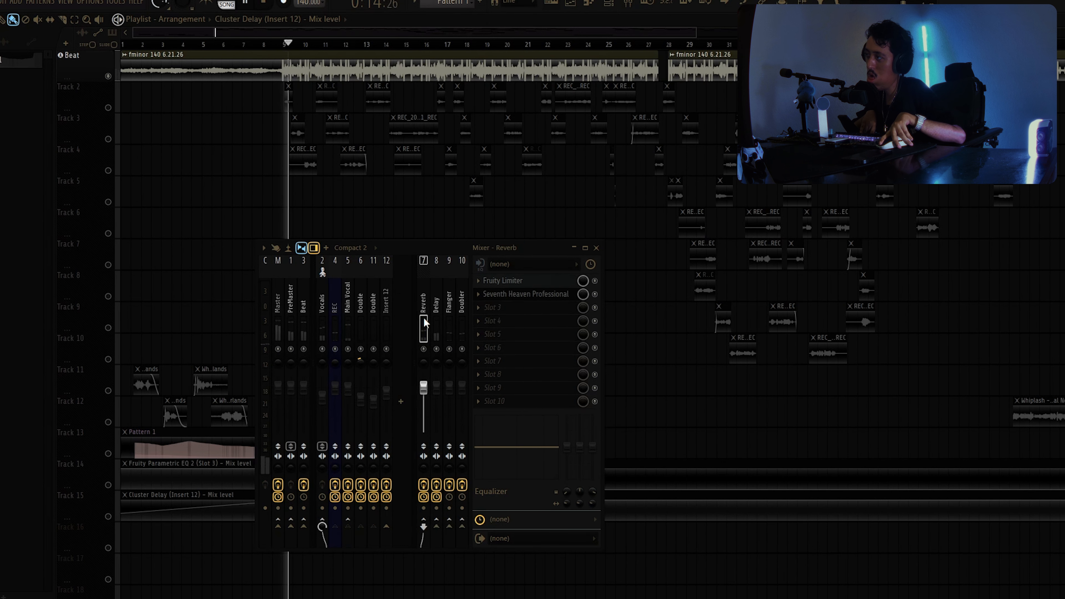
Step: Unmute playlist Tracks 13, 14 and 15 so they play along with the beat
click(108, 485)
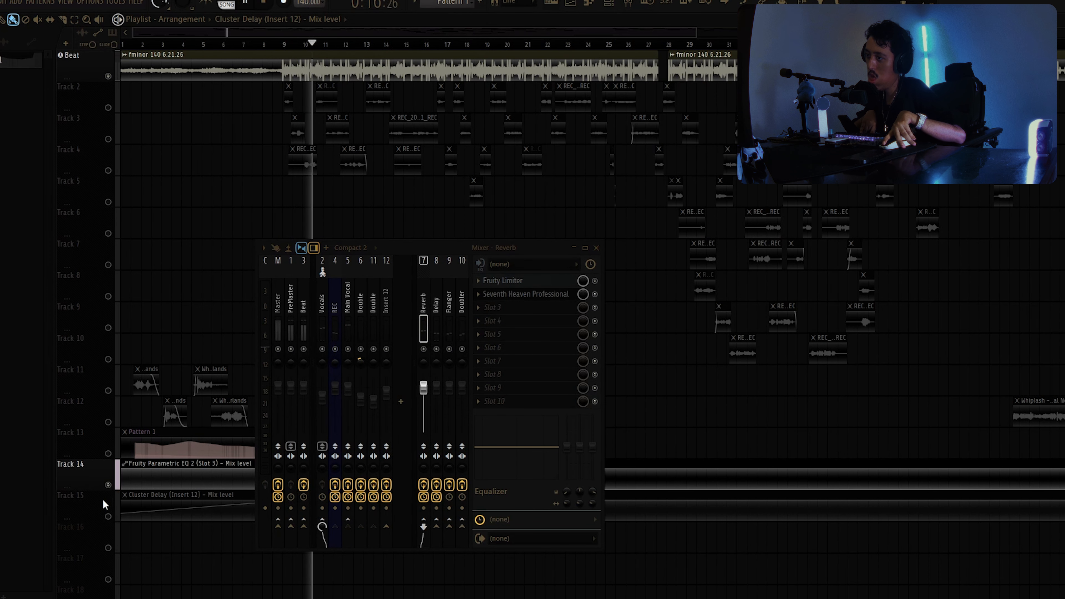
click(108, 516)
click(108, 453)
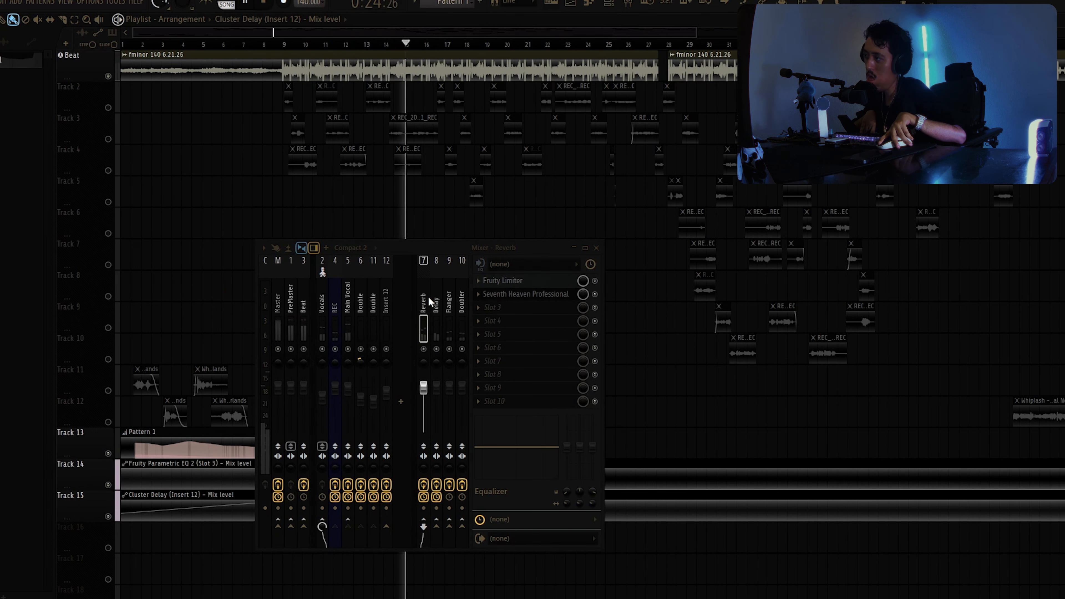
Step: Open Seventh Heaven Professional on the Reverb track, view its preset categories and raise the decay time to 8.80 sec
click(514, 294)
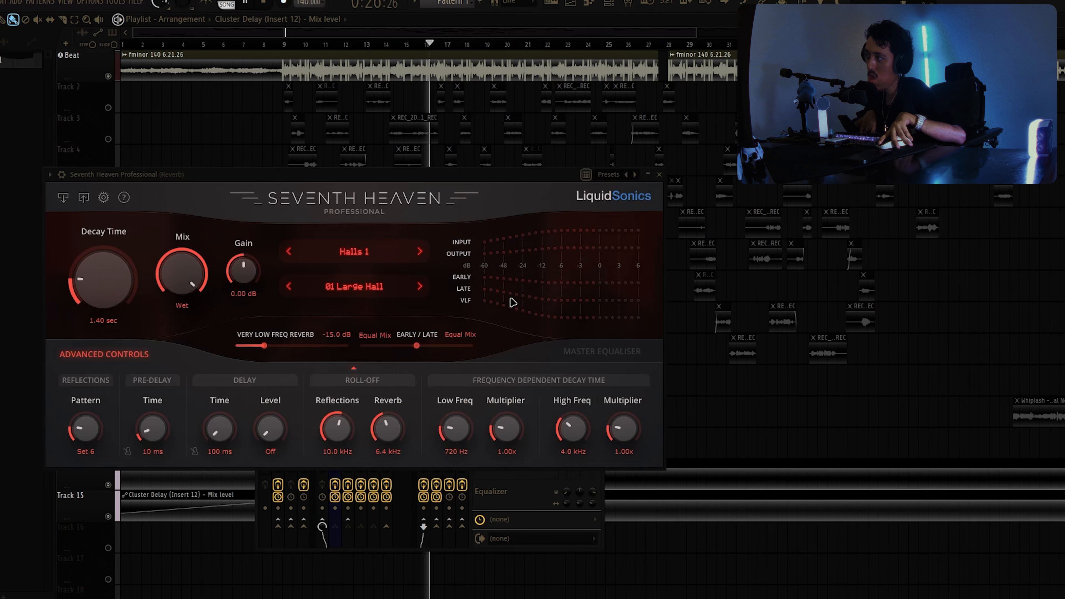
key(space)
click(333, 250)
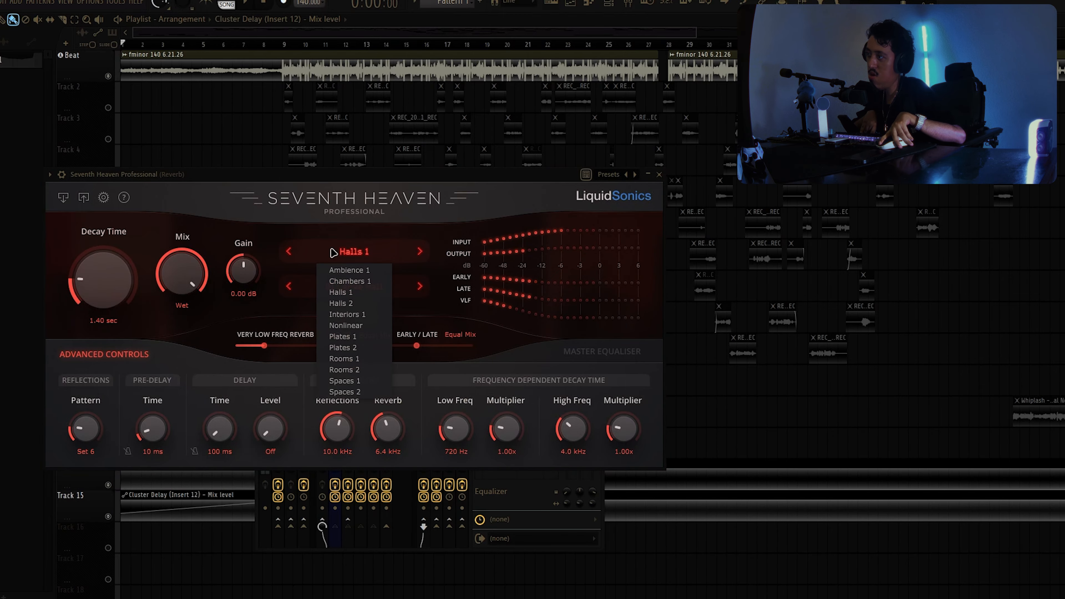
click(309, 274)
drag(110, 263, 125, 195)
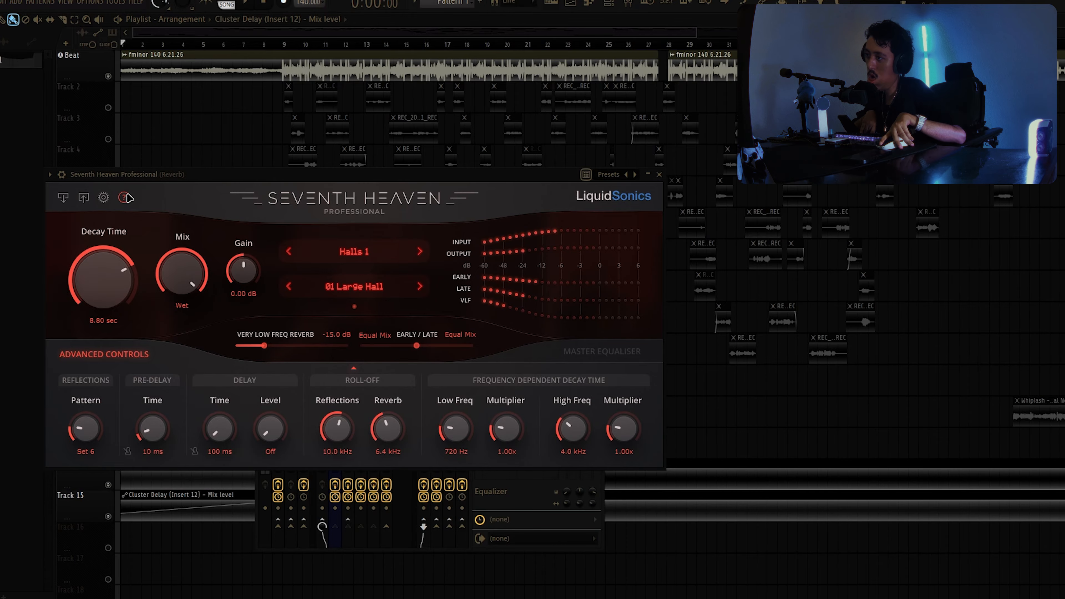
Step: Close the reverb plugin and play the arrangement from around bar 11 with the long hall setting
click(659, 174)
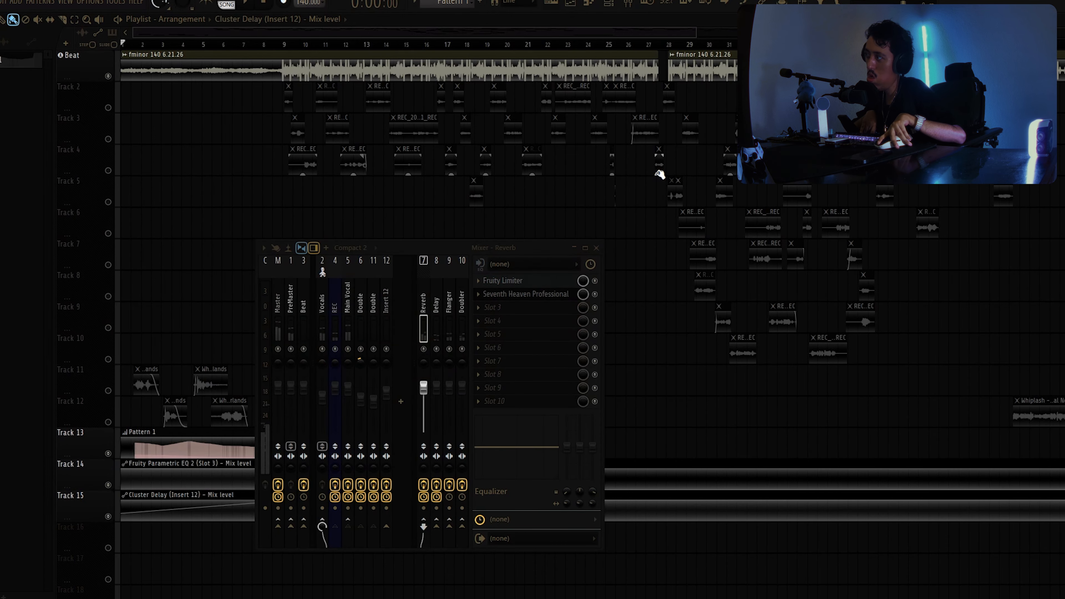
key(space)
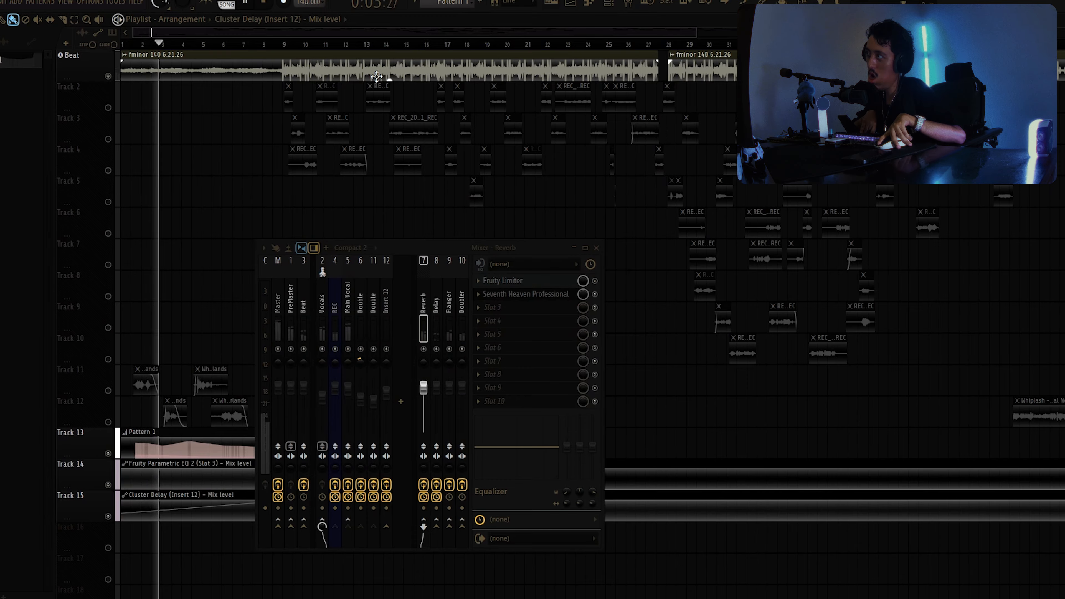
click(335, 44)
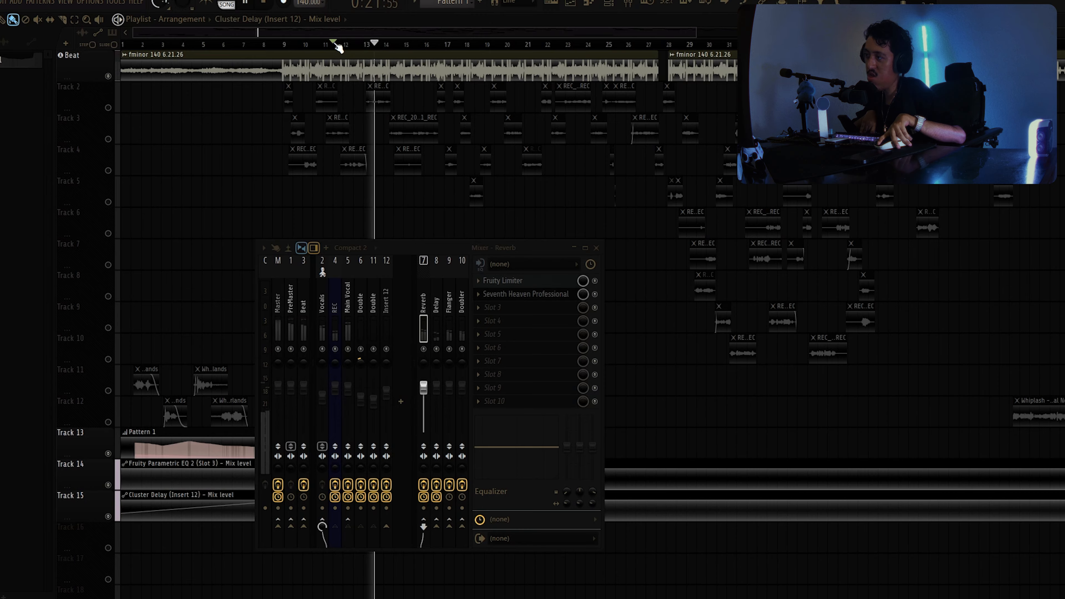
key(space)
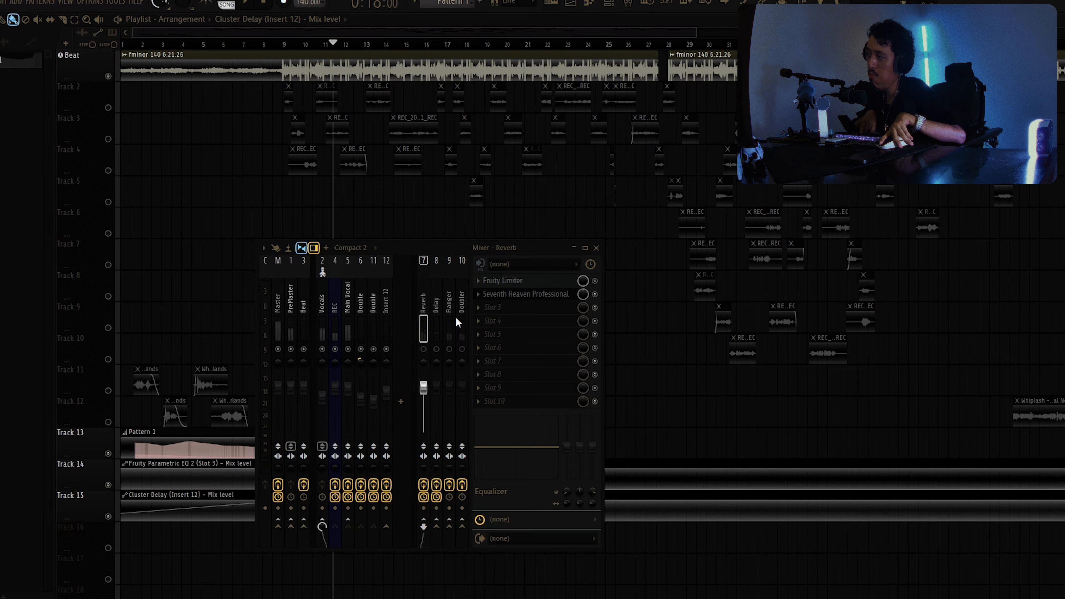
Step: Switch the Seventh Heaven reverb from Halls 1 to the Plates 1 category
click(524, 294)
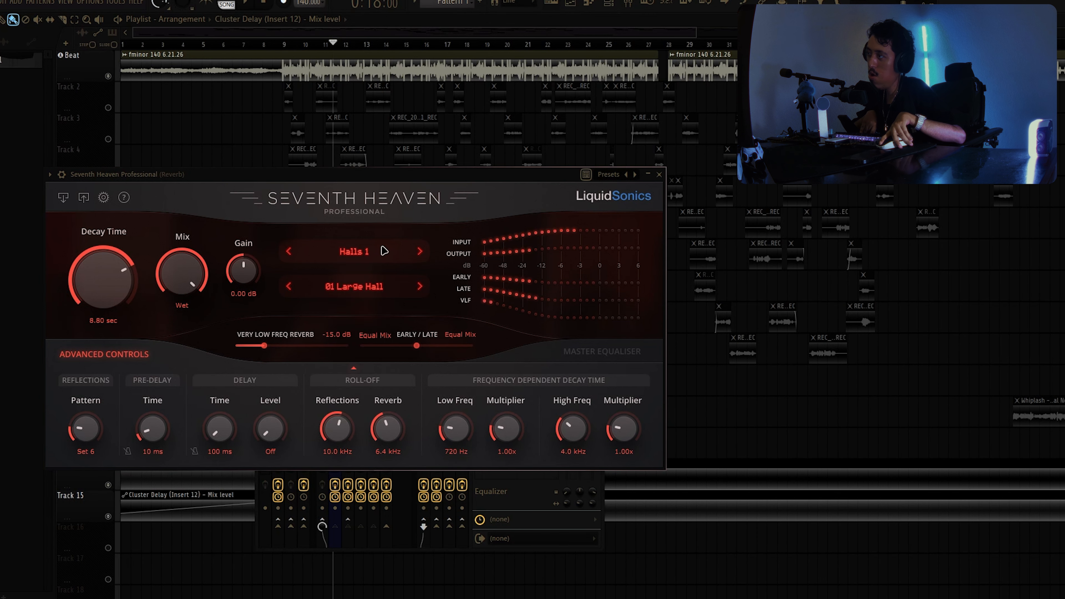
click(353, 251)
click(343, 336)
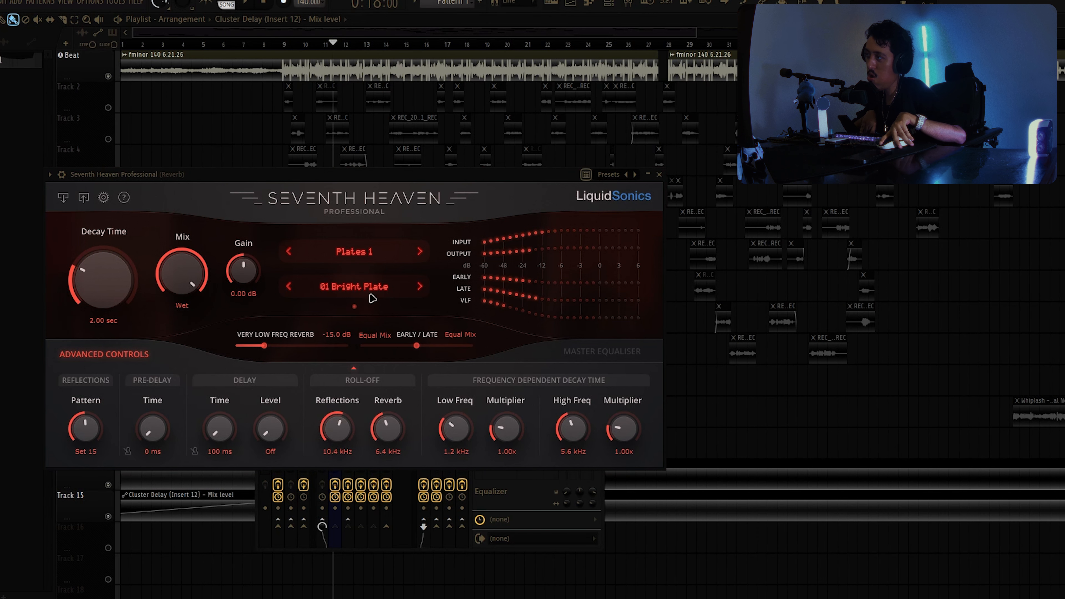
Step: Move Seventh Heaven aside and add ValhallaVintageVerb to the Reverb track's third effect slot, placing its window clear for editing
drag(519, 179, 292, 94)
click(524, 306)
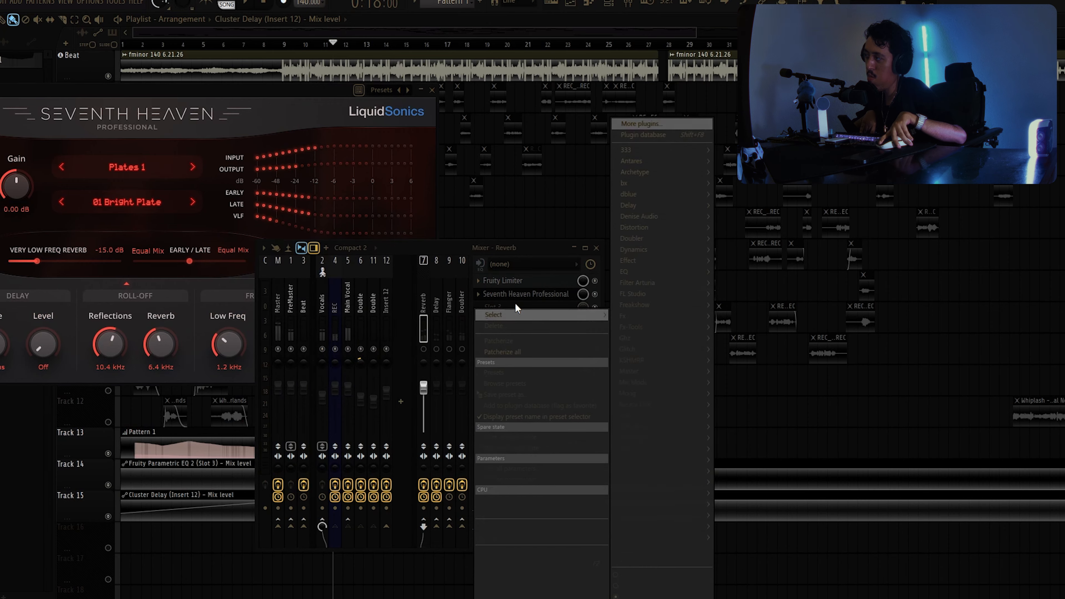
mouse_move(700, 437)
click(754, 562)
drag(15, 91, 423, 207)
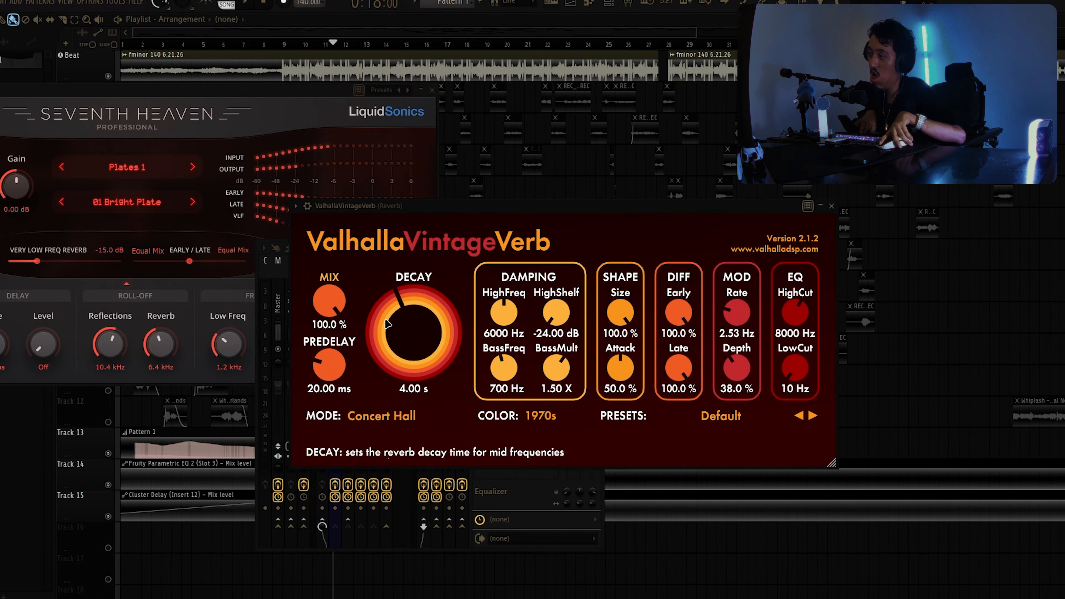
drag(378, 206, 589, 240)
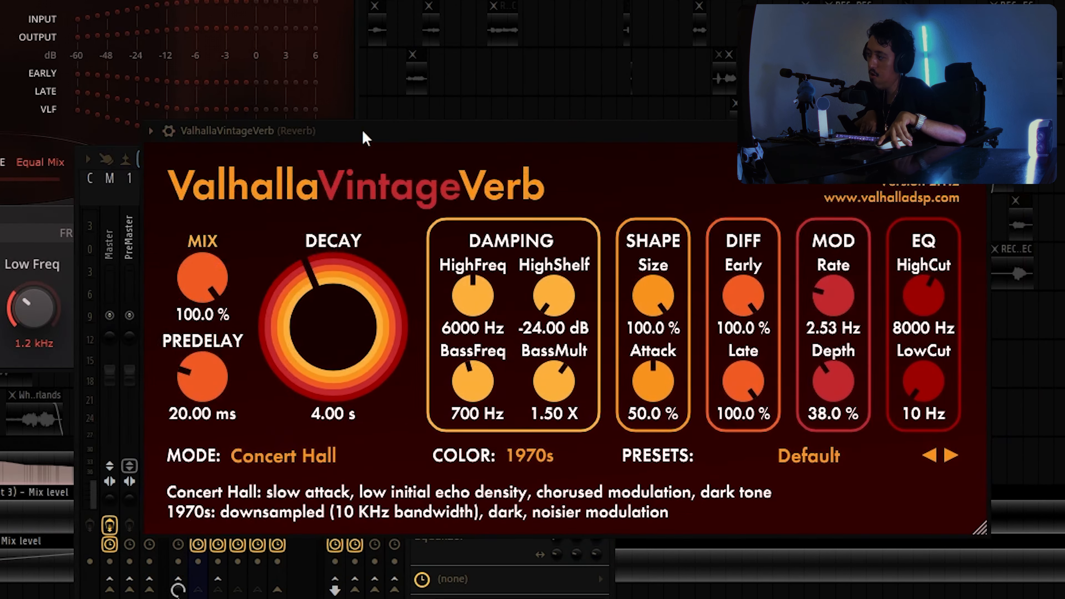
drag(362, 129, 235, 128)
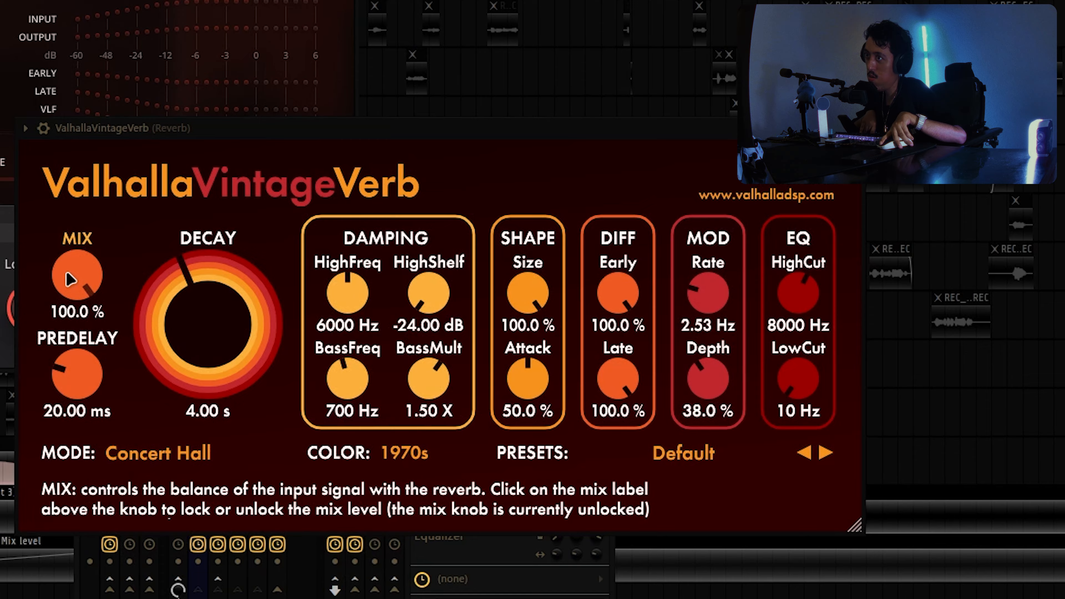
Step: Try a small room sound with decay 0.20 s, size 10.4 %, HighCut 3730 Hz and LowCut 470 Hz
drag(69, 279, 37, 537)
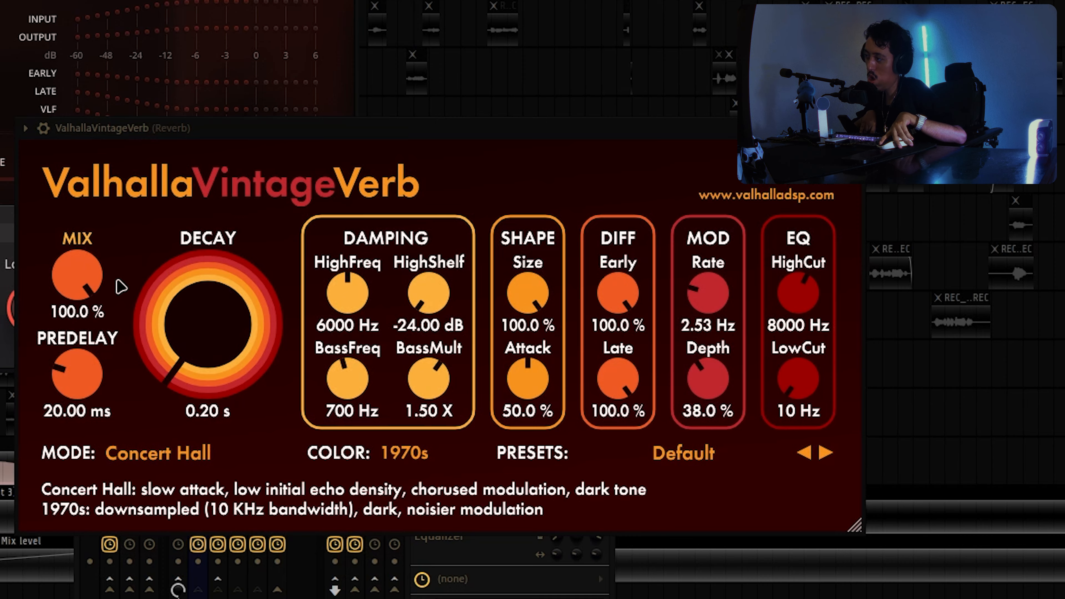
drag(819, 369, 790, 322)
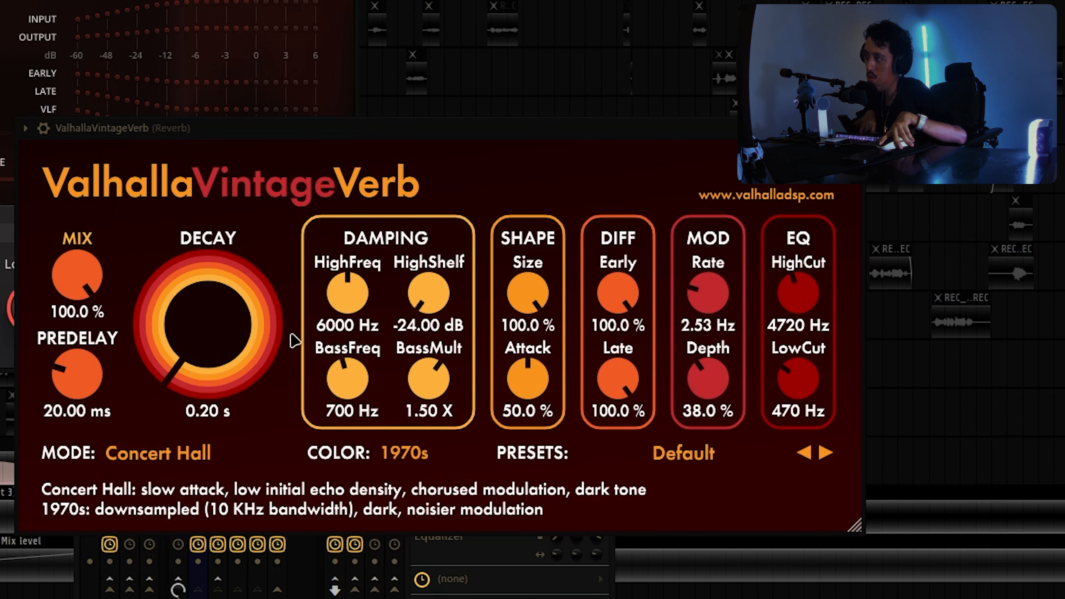
drag(527, 296, 458, 499)
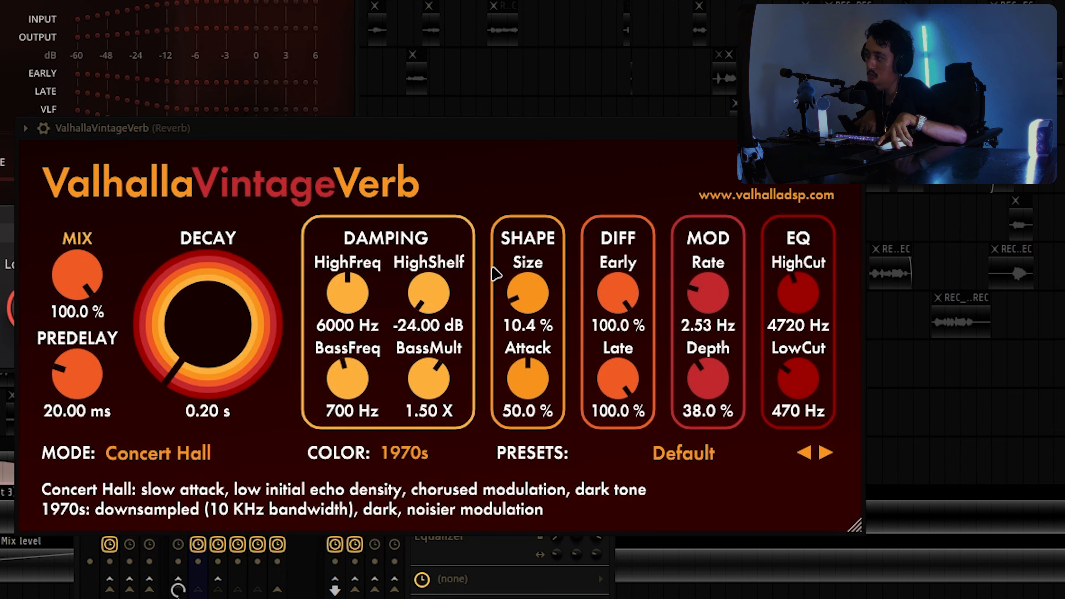
drag(796, 294, 771, 311)
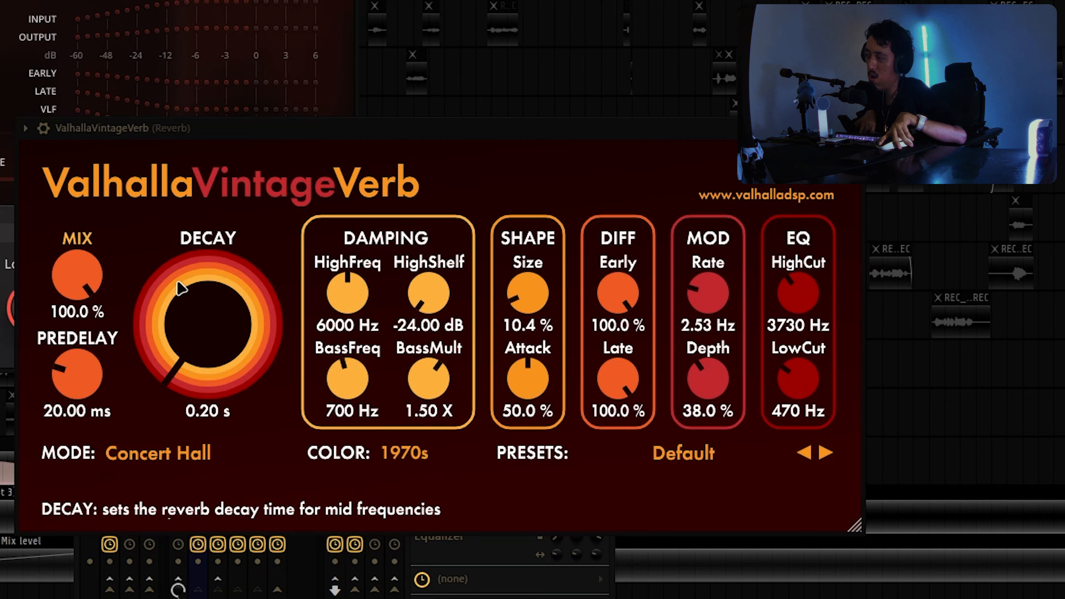
Step: Raise the decay to 14.51 s and up to the maximum of 70.00 s
drag(178, 281, 193, 264)
double_click(195, 268)
drag(204, 300, 244, 248)
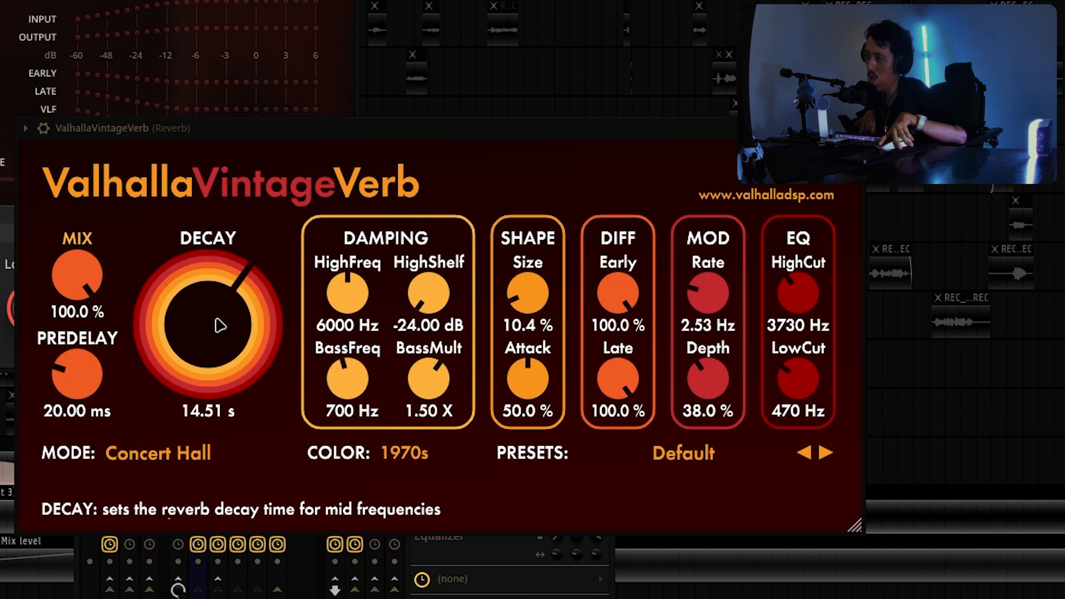
drag(219, 323, 237, 240)
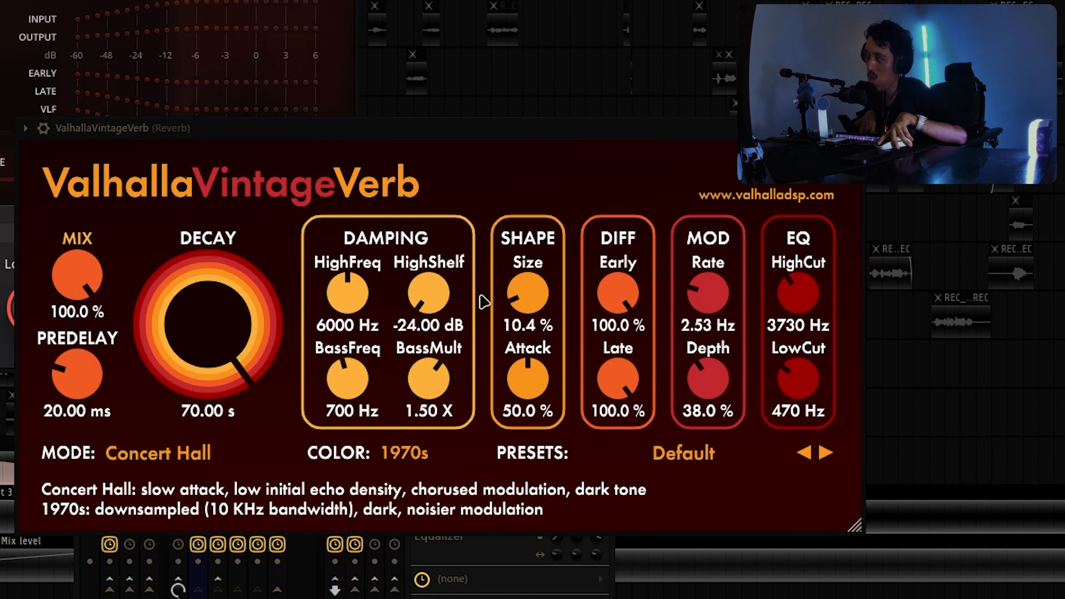
Step: Try decay 3.31 s, size 37.6 %, attack and both diffusions 0 %, HighFreq 20000 Hz, HighShelf 0 dB and BassFreq 10000 Hz
drag(523, 303, 396, 269)
drag(201, 314, 162, 478)
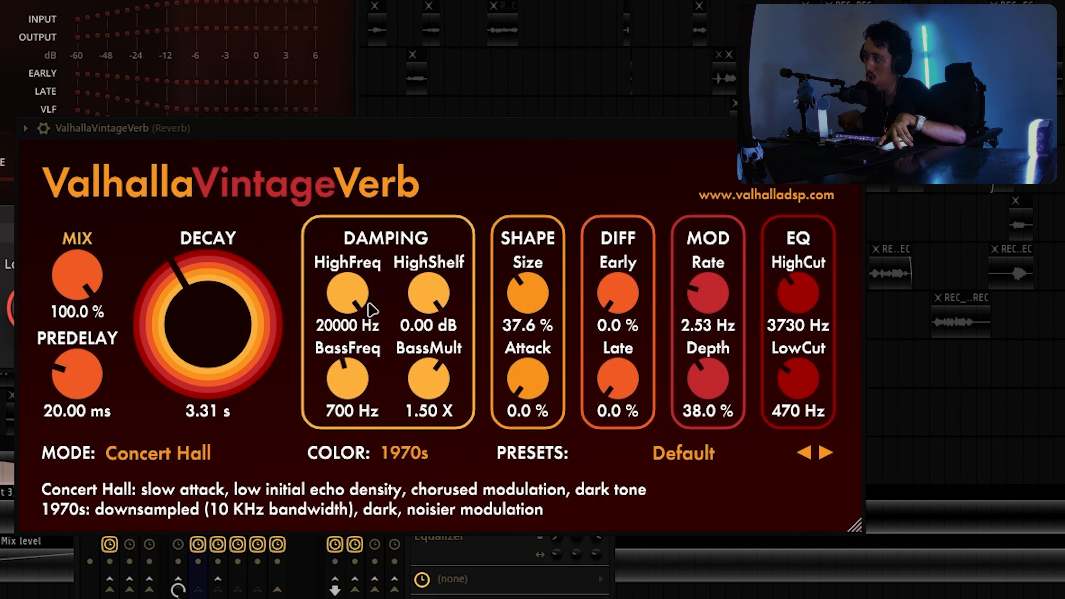
drag(348, 378, 350, 347)
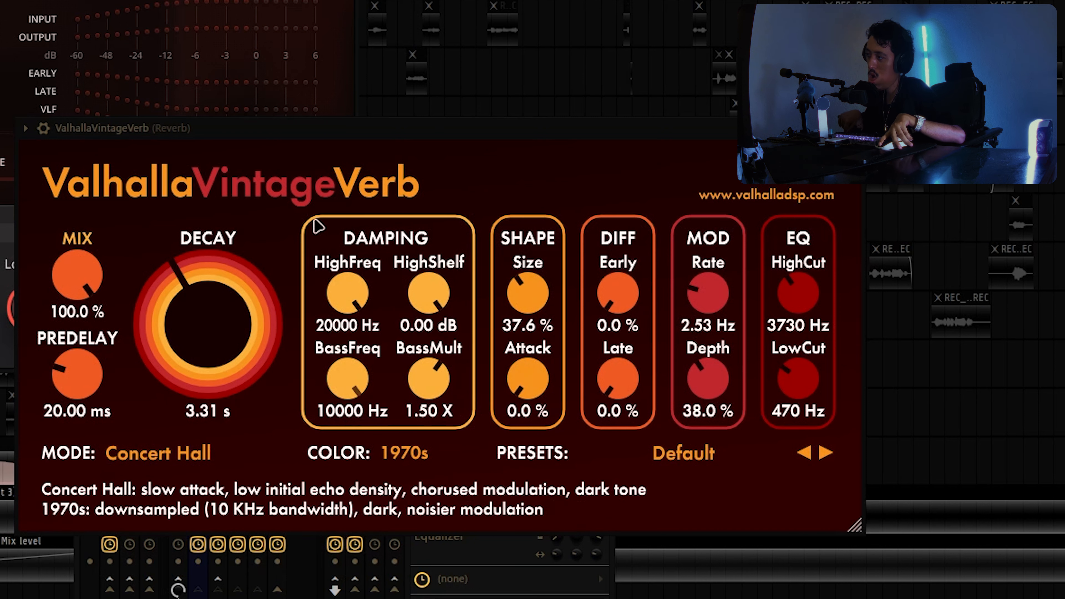
Step: Try BassMult 4.00 X with BassFreq at 2930 Hz, size at 0 % and the mix at 0 %
drag(427, 380, 420, 247)
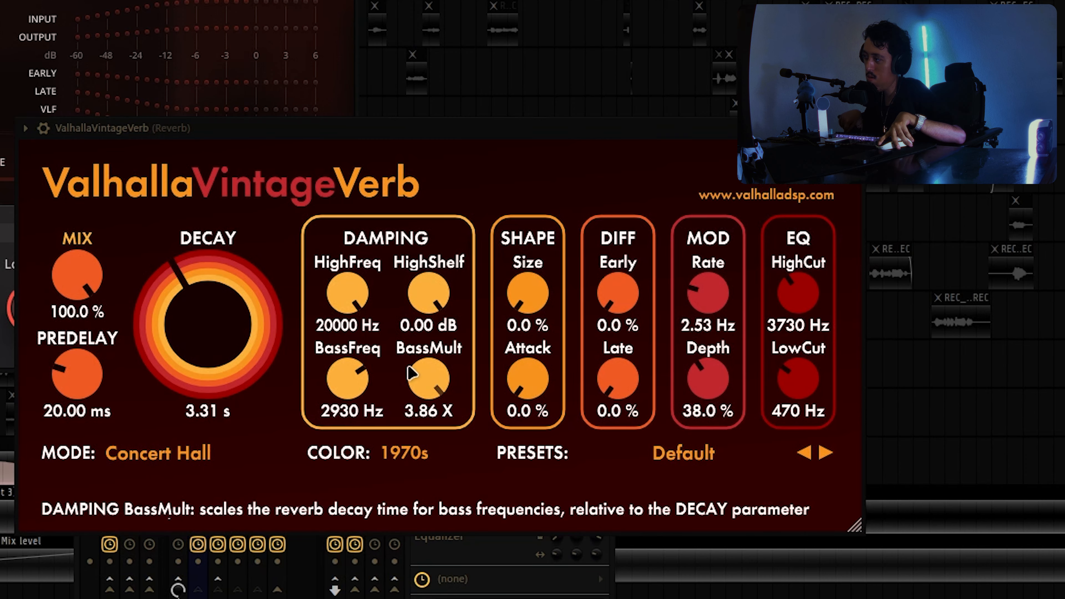
drag(411, 367, 414, 370)
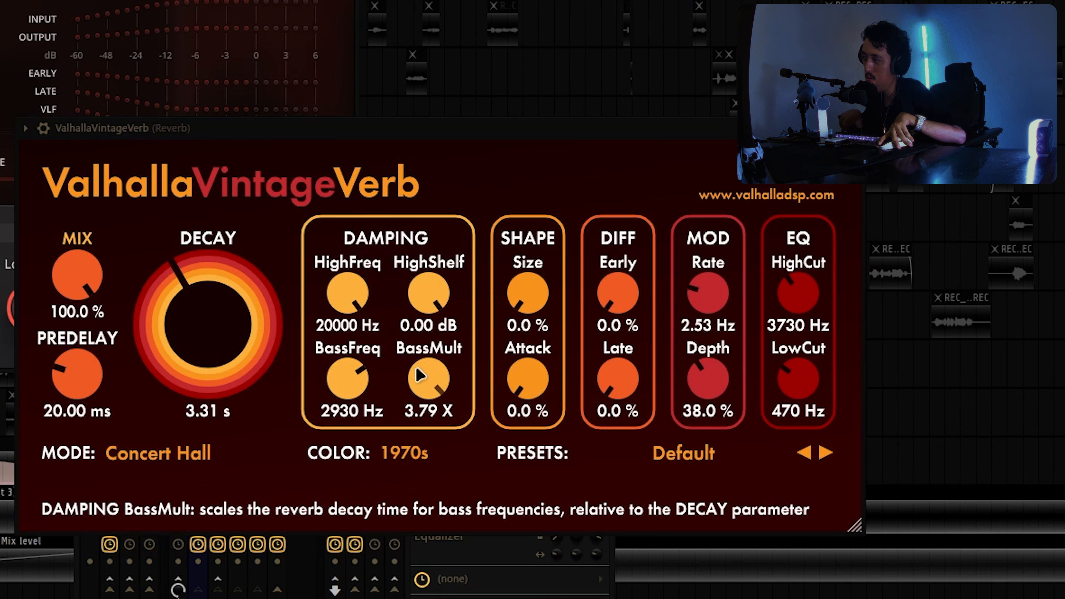
mouse_move(419, 375)
mouse_down()
mouse_move(406, 396)
mouse_move(406, 415)
mouse_move(409, 405)
mouse_move(420, 417)
mouse_move(417, 369)
mouse_up()
drag(72, 254, 80, 268)
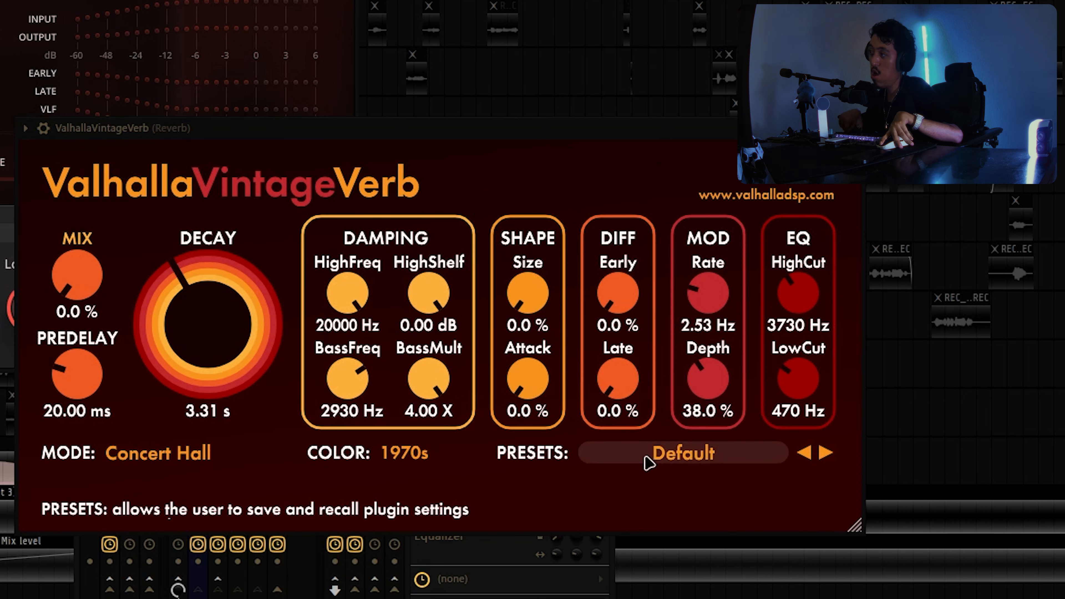
Step: Load the Vox Plate preset from the Plates category, and switch to the Vocal Plate preset
click(659, 455)
mouse_move(744, 311)
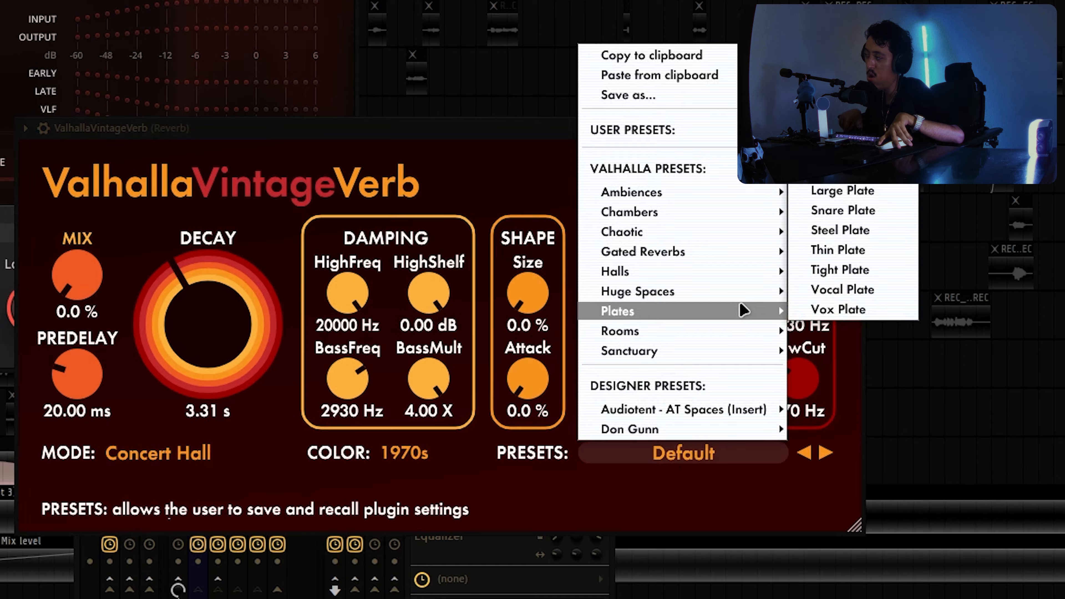
click(857, 310)
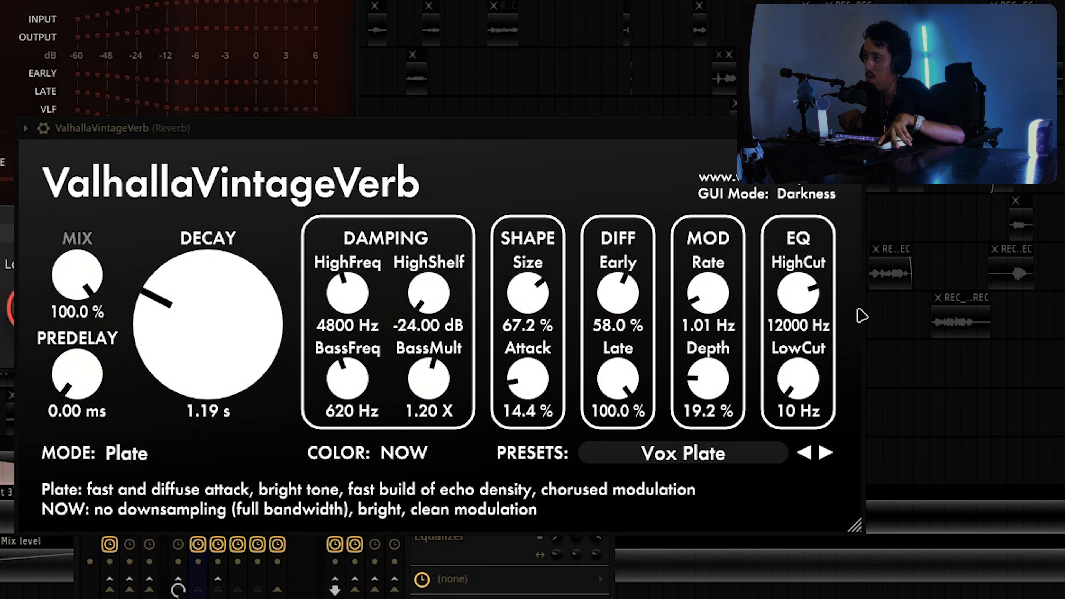
click(689, 455)
mouse_move(775, 314)
click(821, 292)
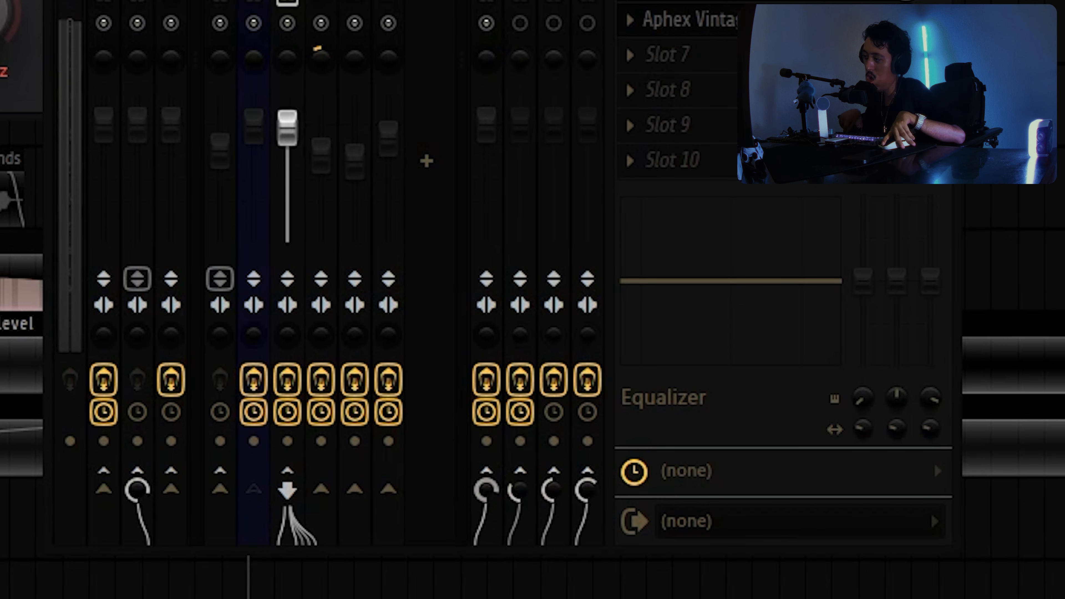
Step: Mute the Reverb mixer track and unmute all the playlist tracks
click(491, 26)
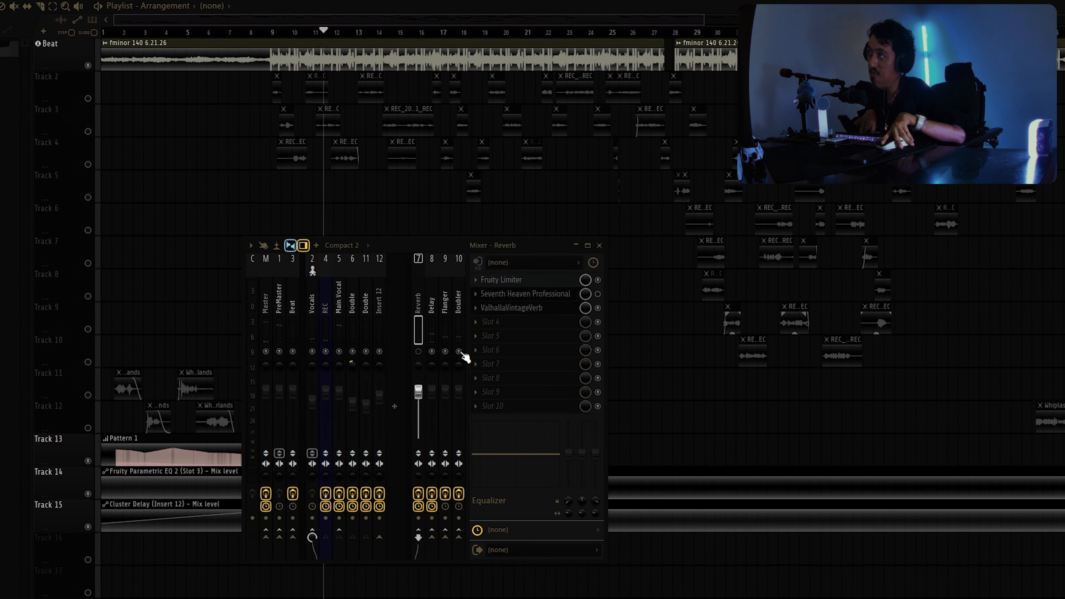
right_click(93, 65)
right_click(93, 65)
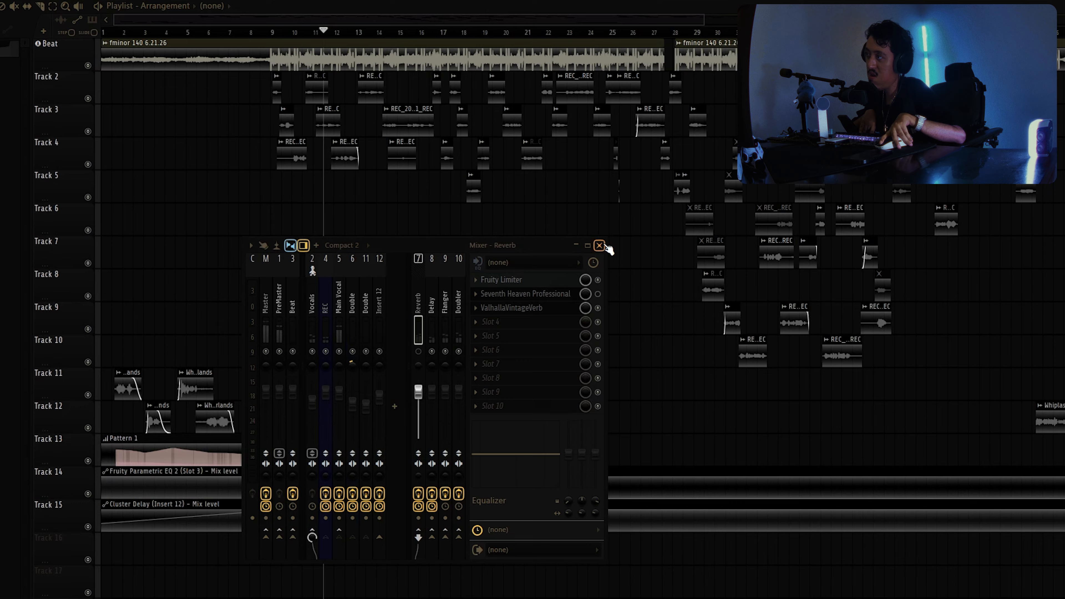
Step: Play the arrangement from bar 9 with the mixer hidden, undoing an accidental deletion of the Track 3 clip at bar 26
click(599, 246)
key(space)
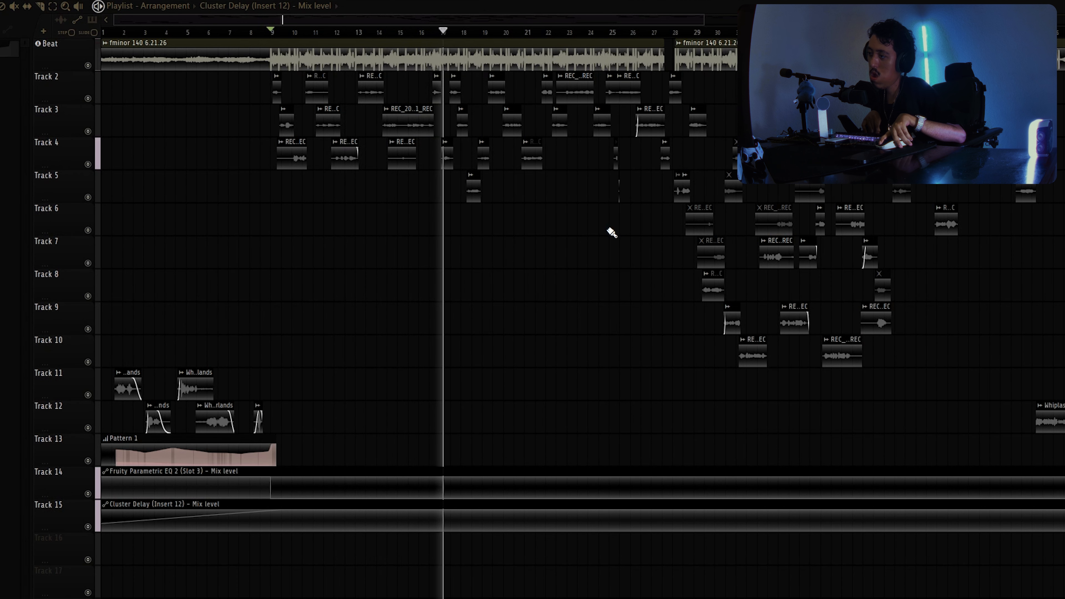
right_click(648, 122)
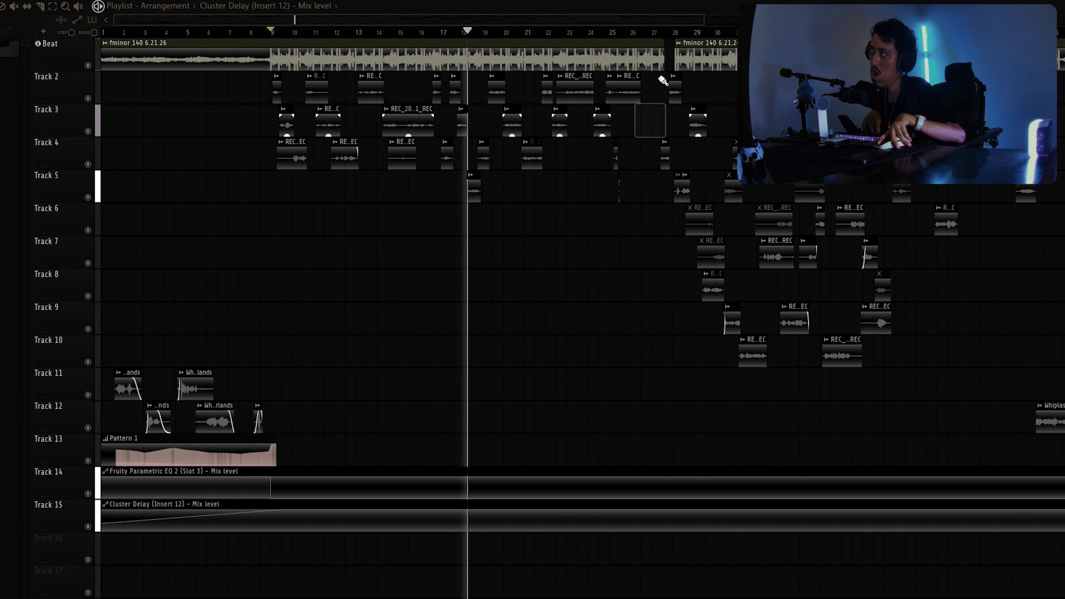
key(ctrl+z)
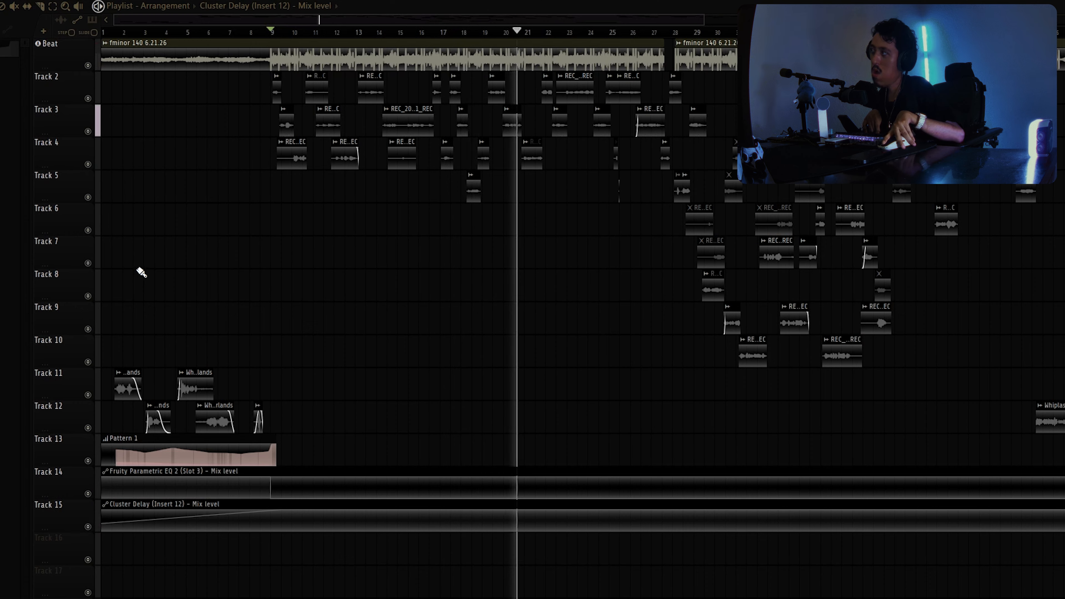
key(space)
key(F9)
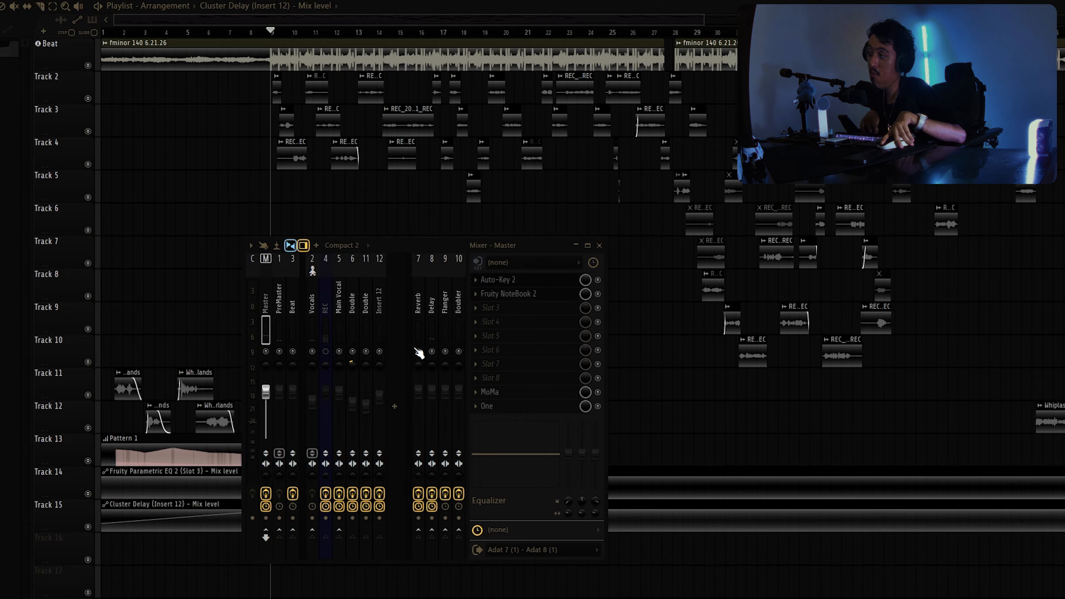
Step: Play the arrangement from bar 9, toggling the Reverb mixer track on its own switch twice to compare the sound, and stop playback
click(599, 246)
key(space)
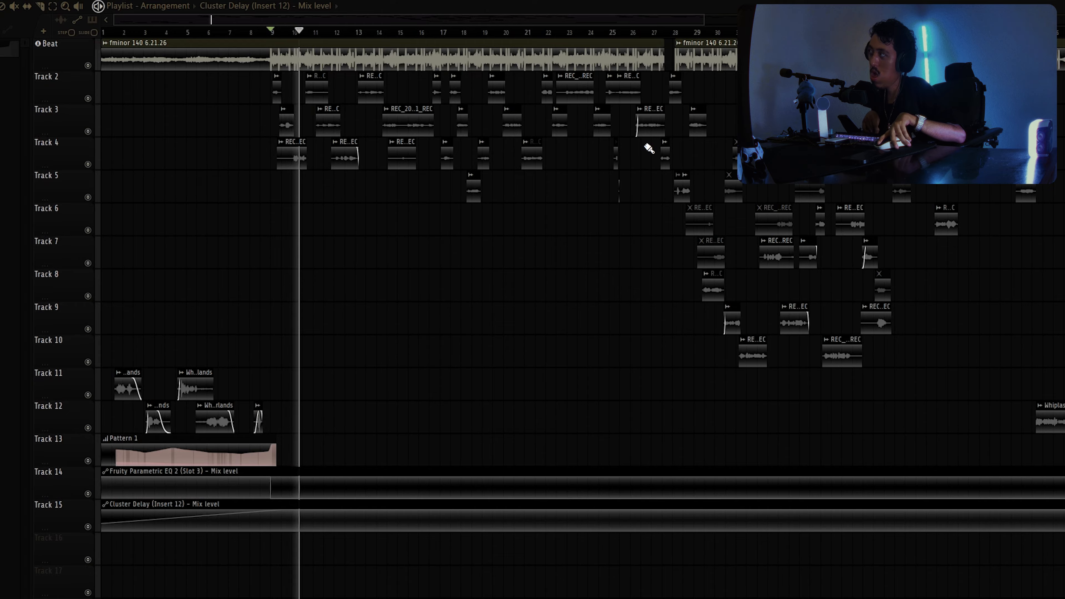
key(F9)
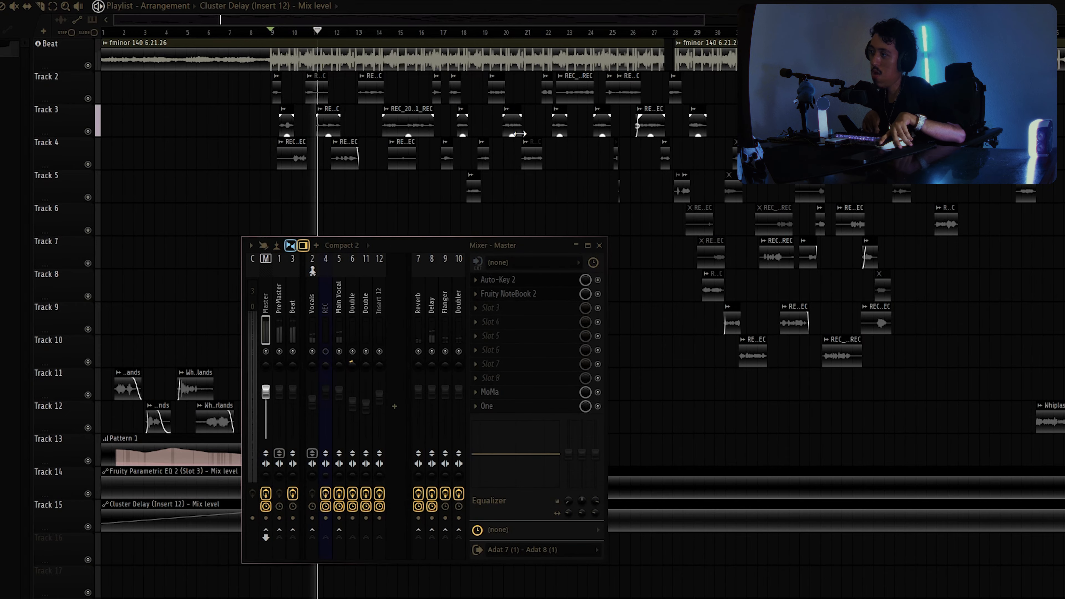
right_click(419, 352)
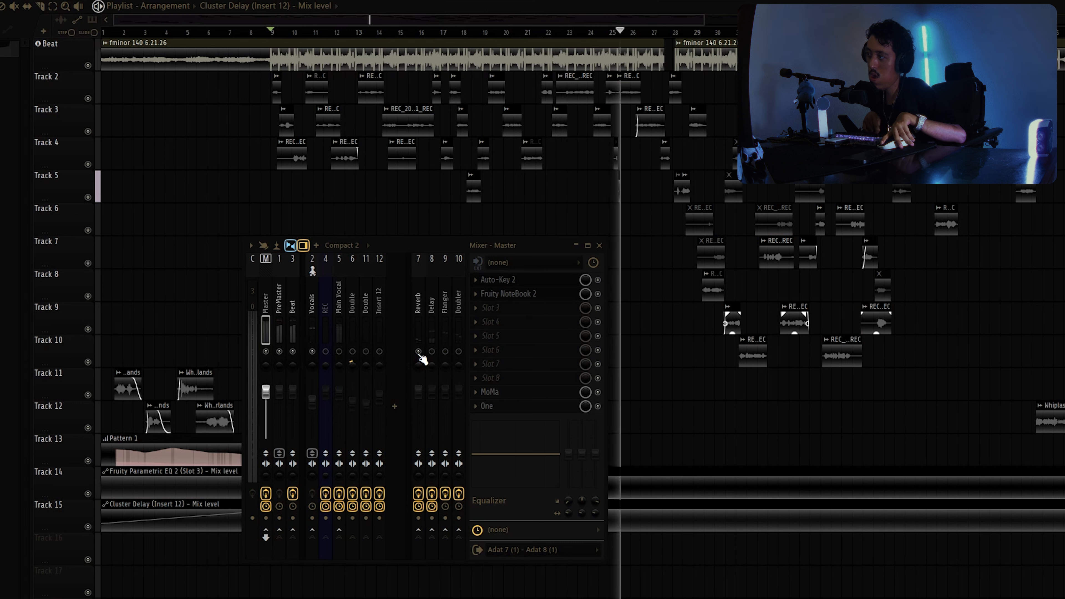
right_click(418, 352)
key(space)
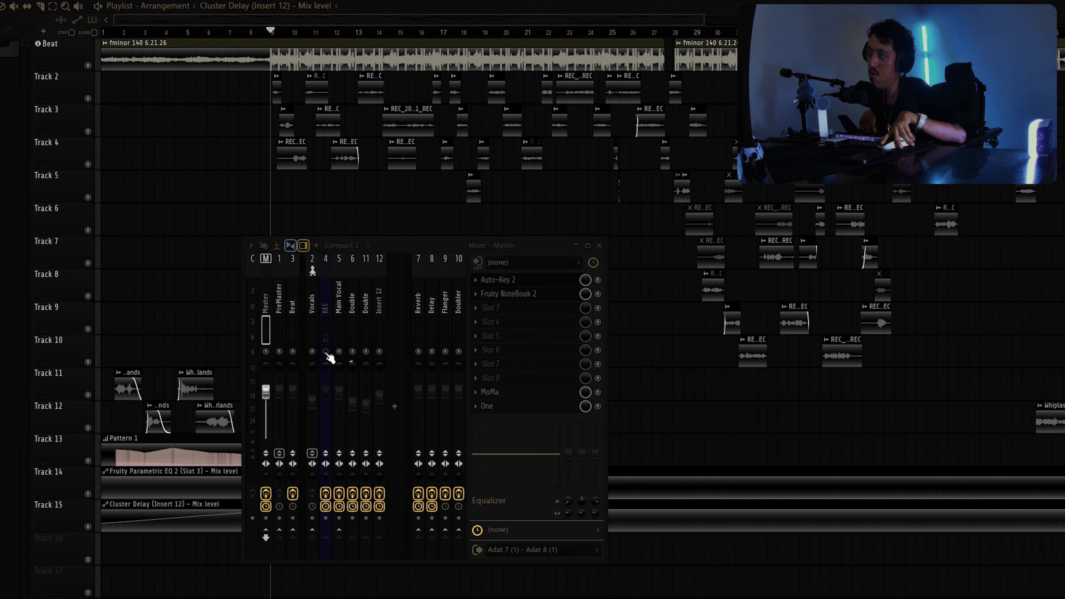
Step: Replay the arrangement from bar 9, switch the Reverb track's mute state partway through, stop playback and hide the mixer
key(space)
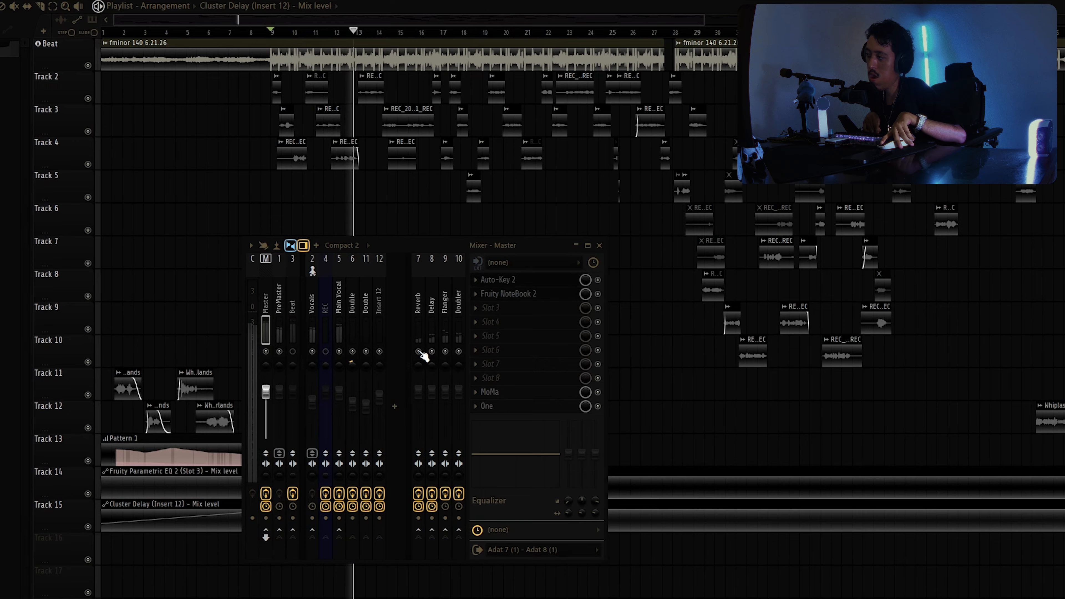
click(419, 352)
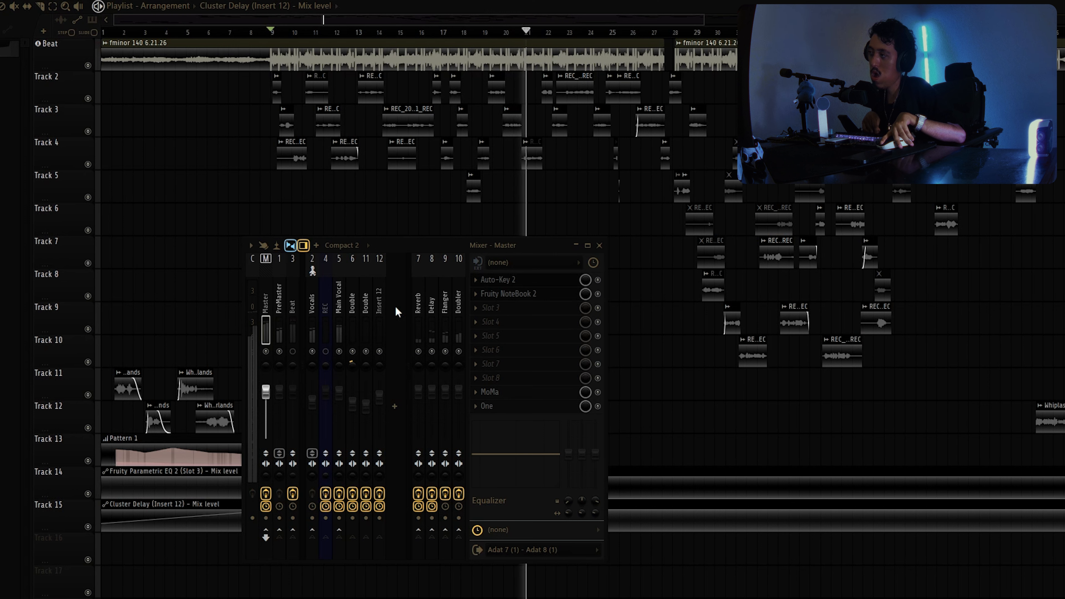
key(space)
click(600, 245)
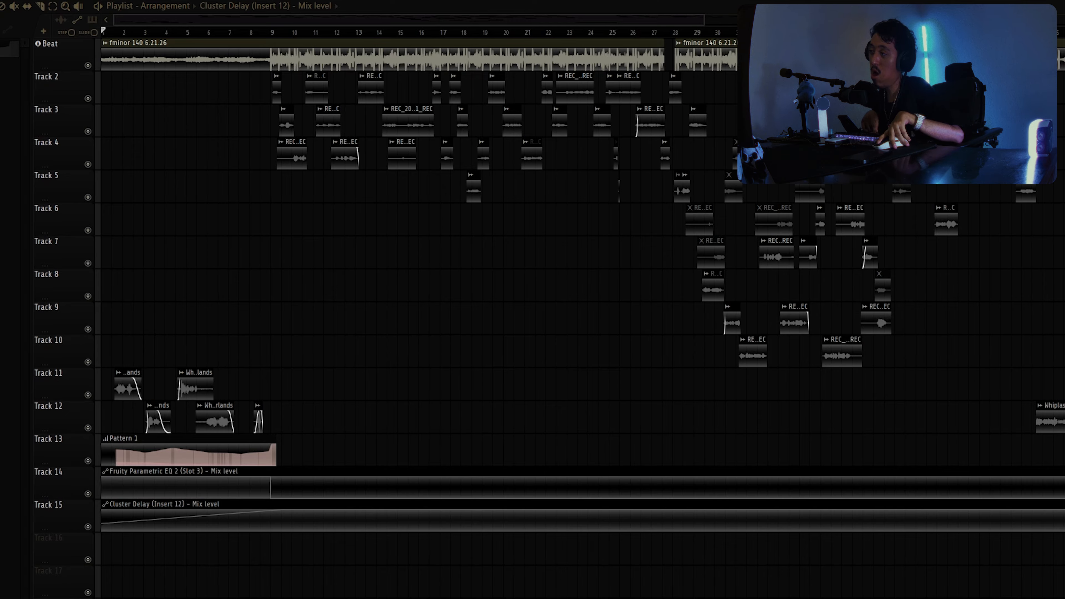
Step: Show the mixer again and inspect the Delay track's plugin chain and the Main Vocal track's send routing
key(F9)
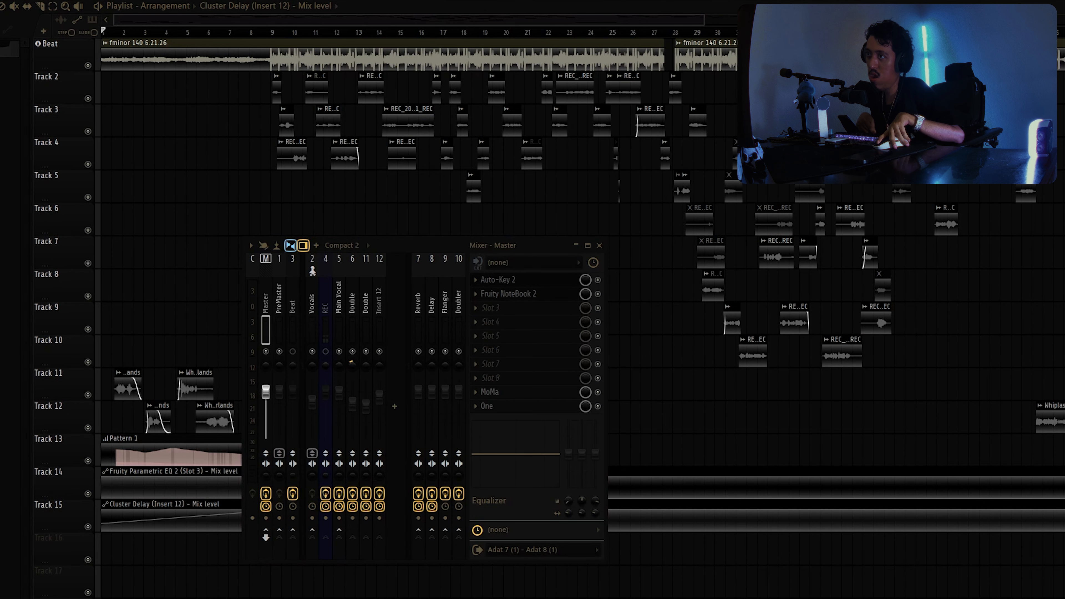
click(435, 284)
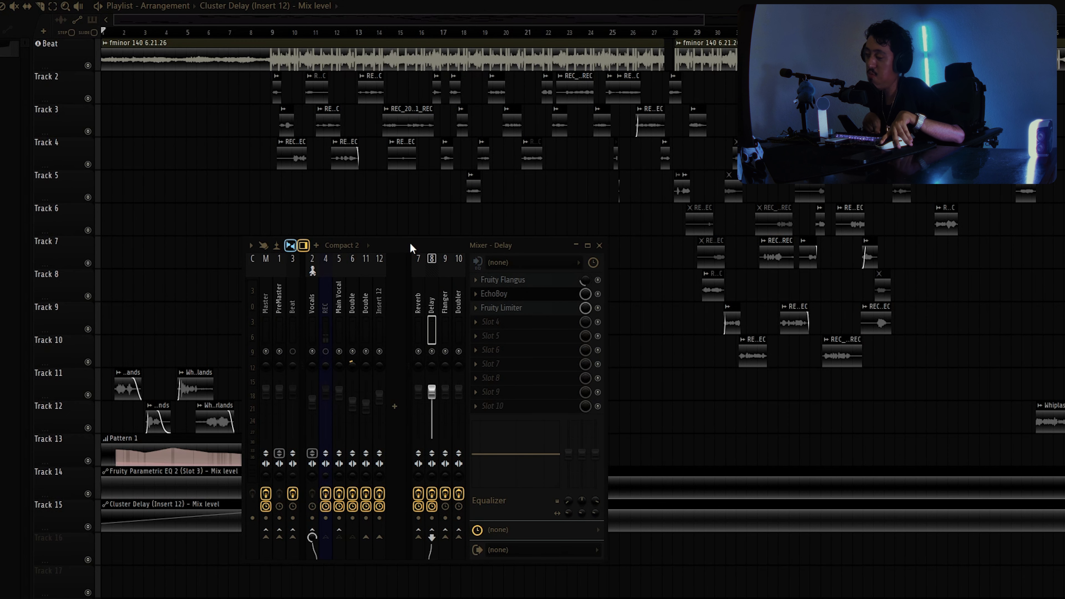
drag(410, 244, 341, 240)
click(335, 280)
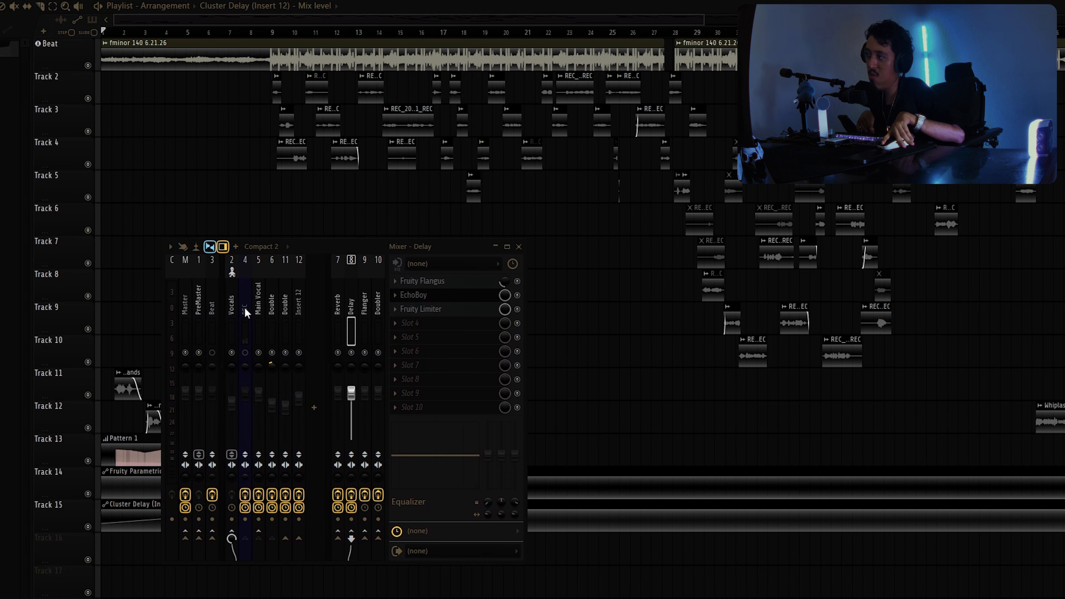
click(257, 309)
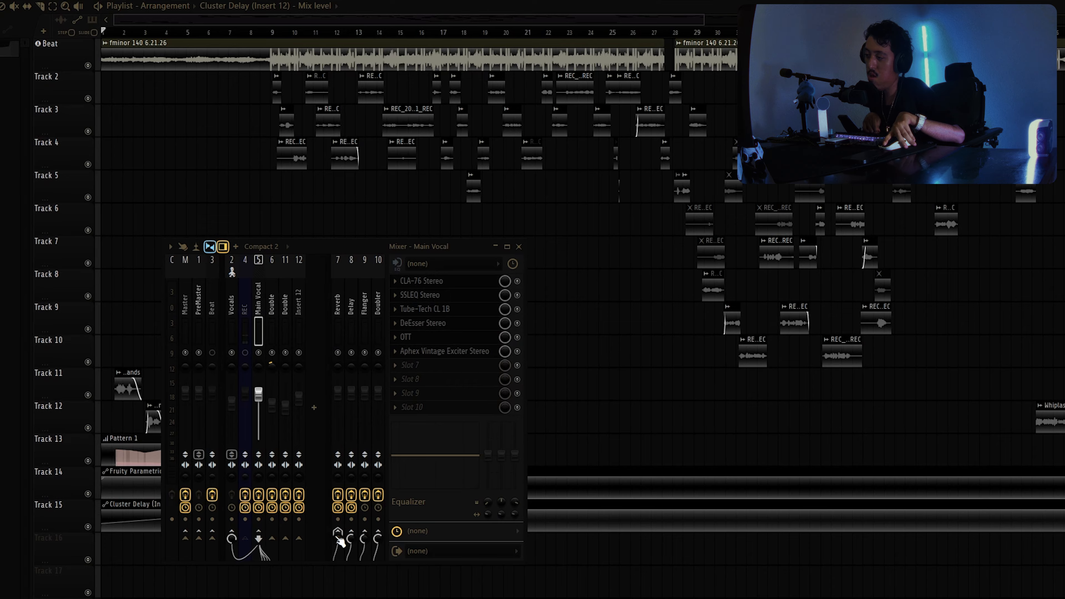
Step: Open the Delay track's Fruity Limiter in COMP mode and place its window beside the mixer tracks to watch the compression during playback
click(352, 325)
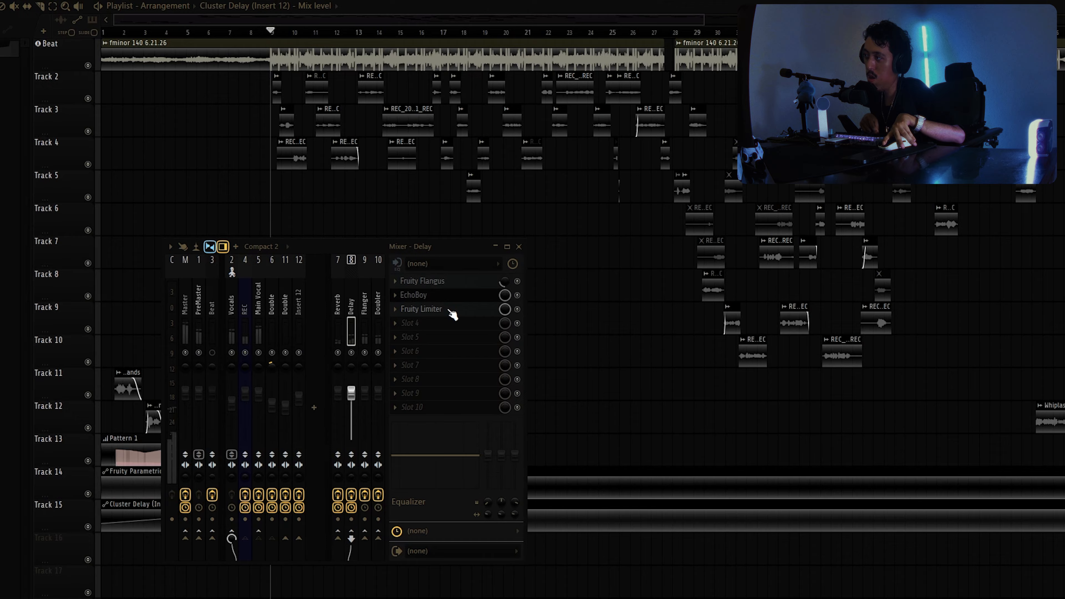
click(472, 311)
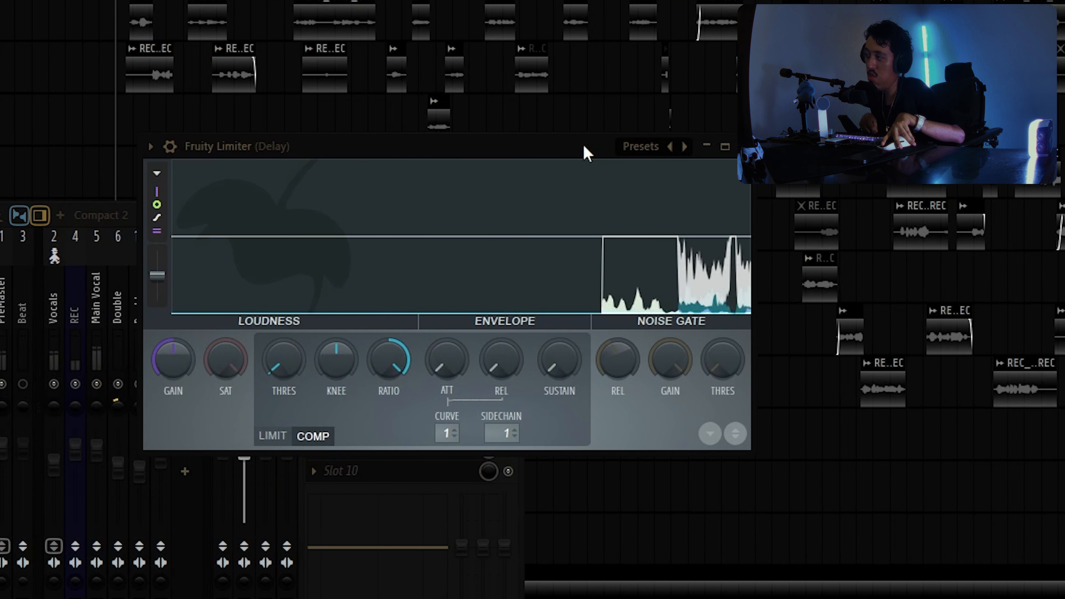
click(300, 438)
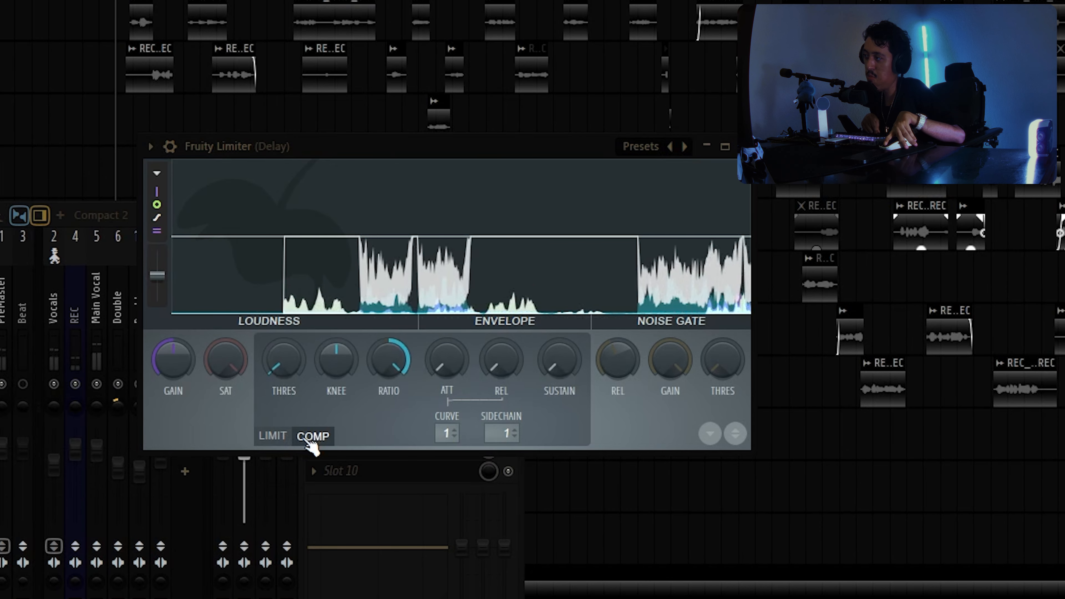
drag(250, 147, 319, 144)
drag(319, 264, 228, 151)
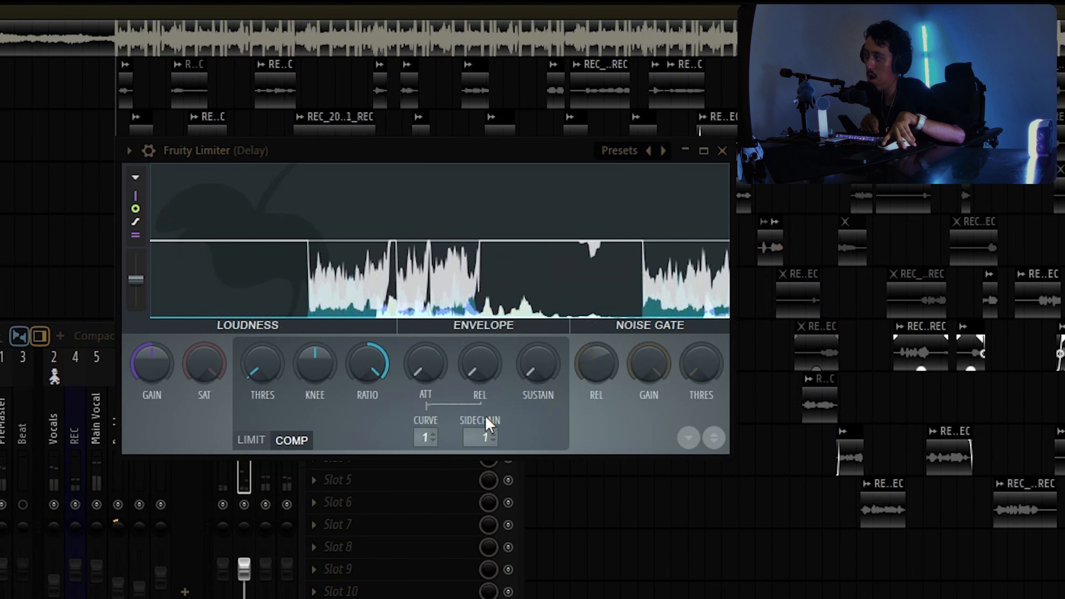
drag(358, 149, 610, 188)
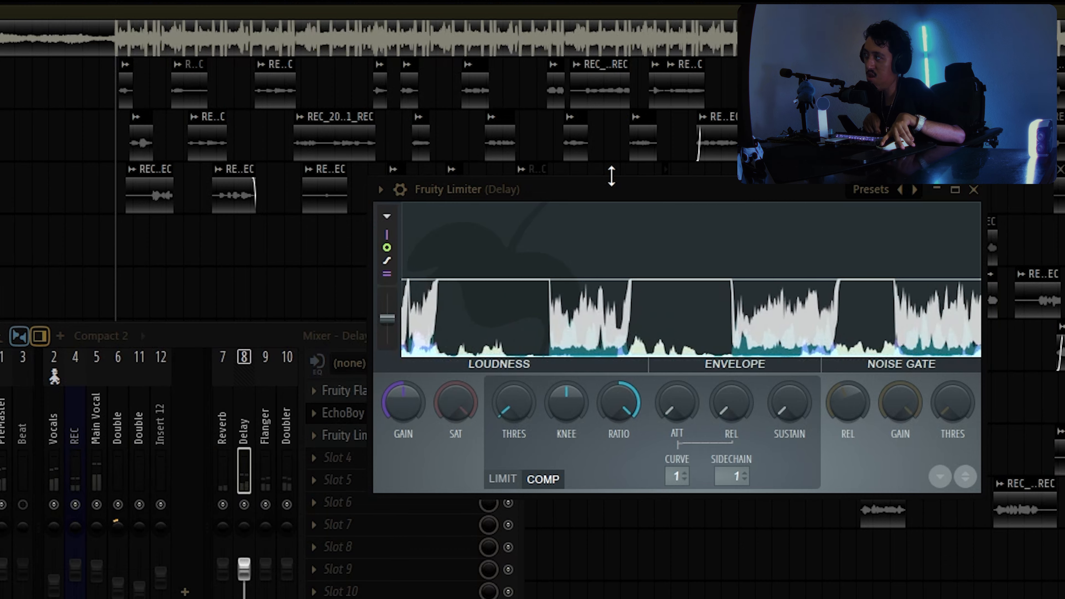
drag(557, 188, 532, 189)
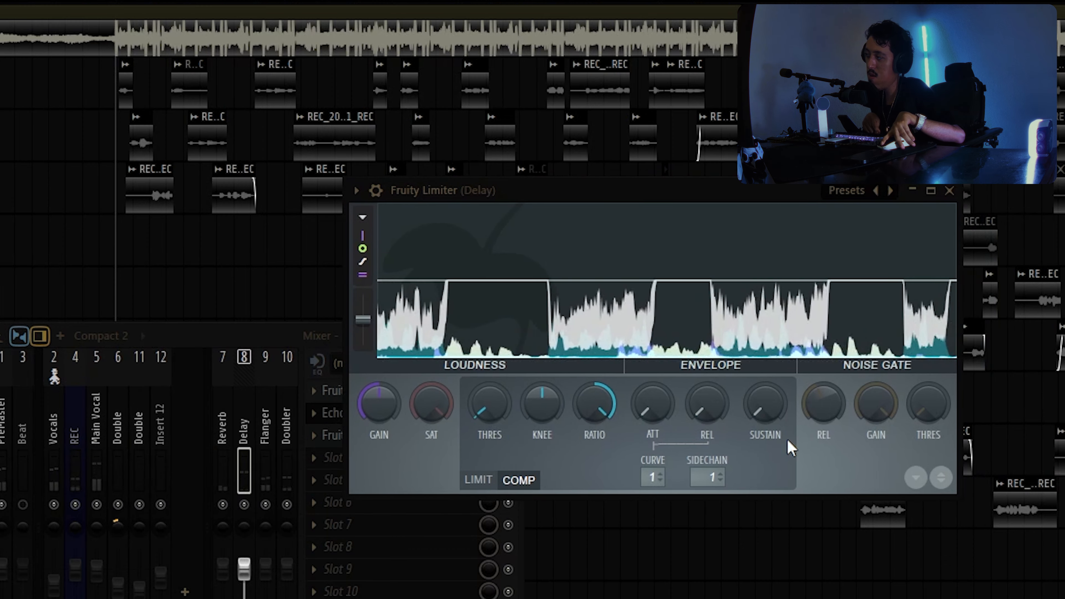
drag(566, 217, 443, 226)
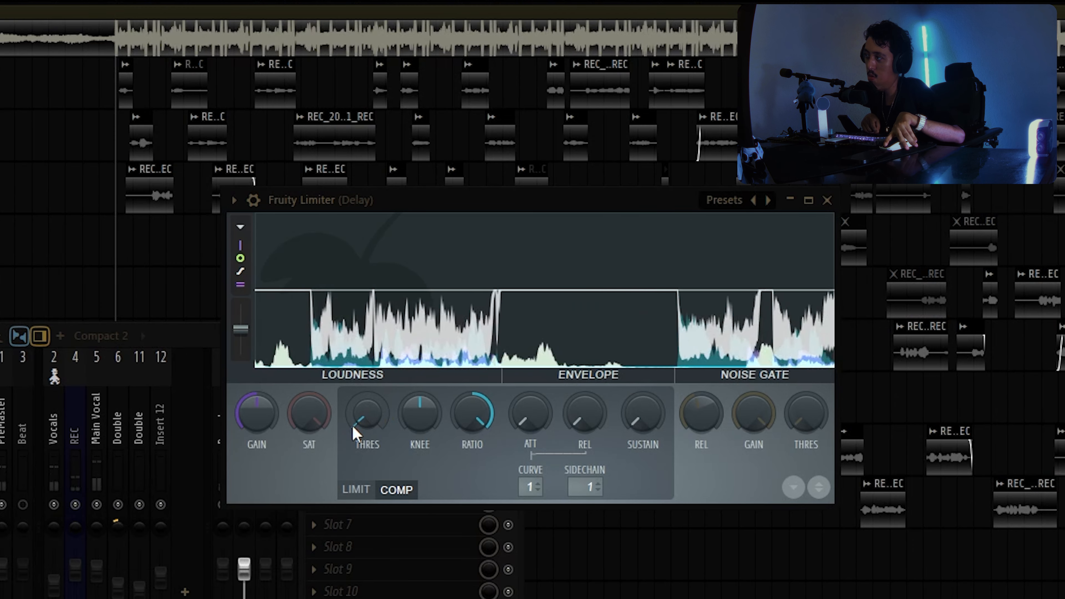
Step: Try raising the Fruity Limiter's compressor threshold on the Delay track, lower it again, and stop playback
drag(353, 432, 367, 397)
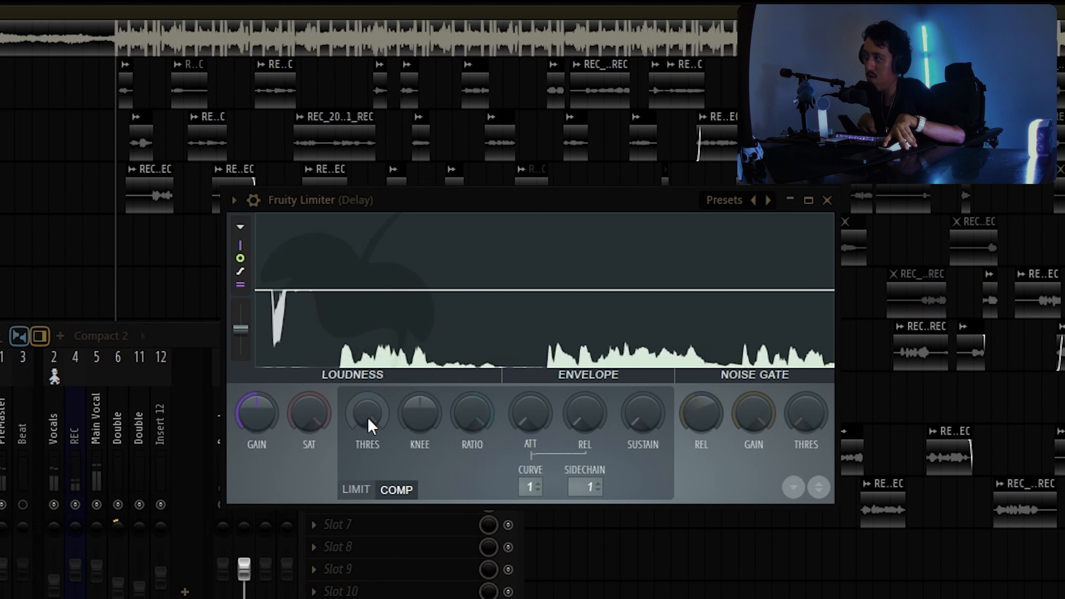
drag(370, 425, 370, 451)
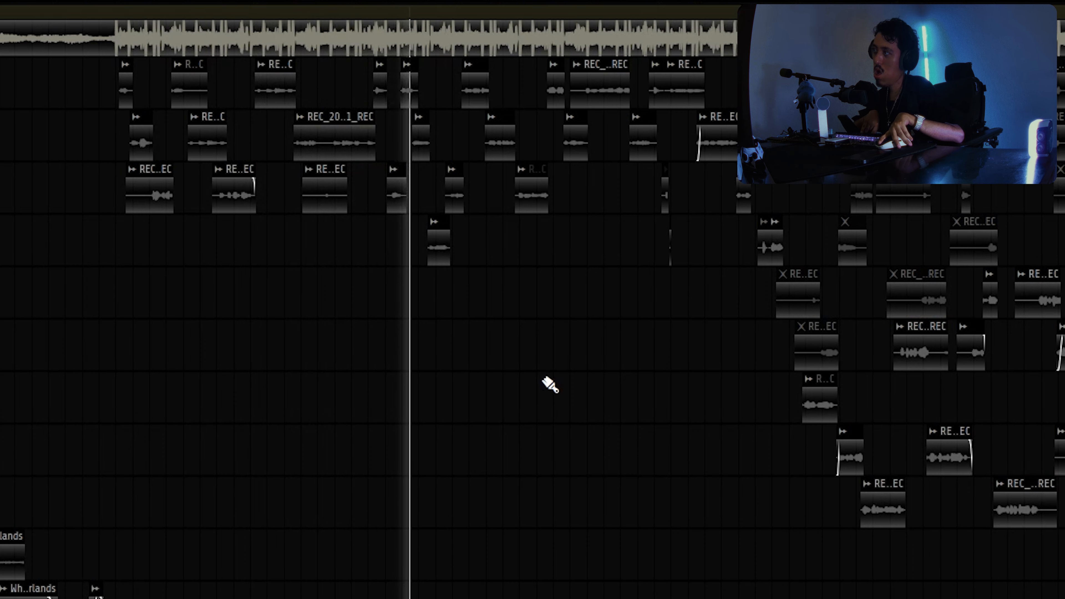
key(space)
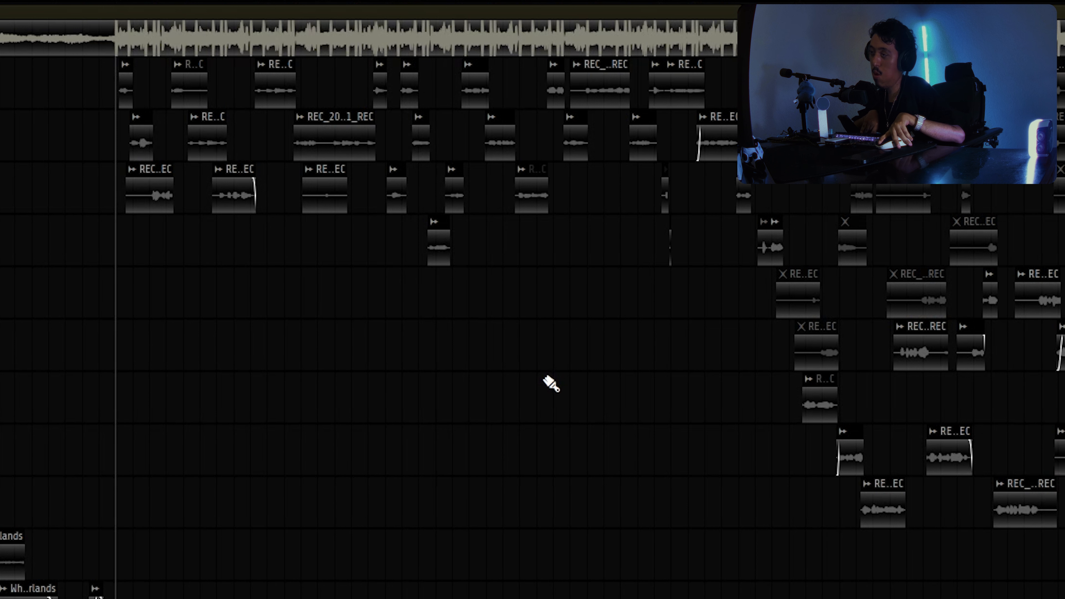